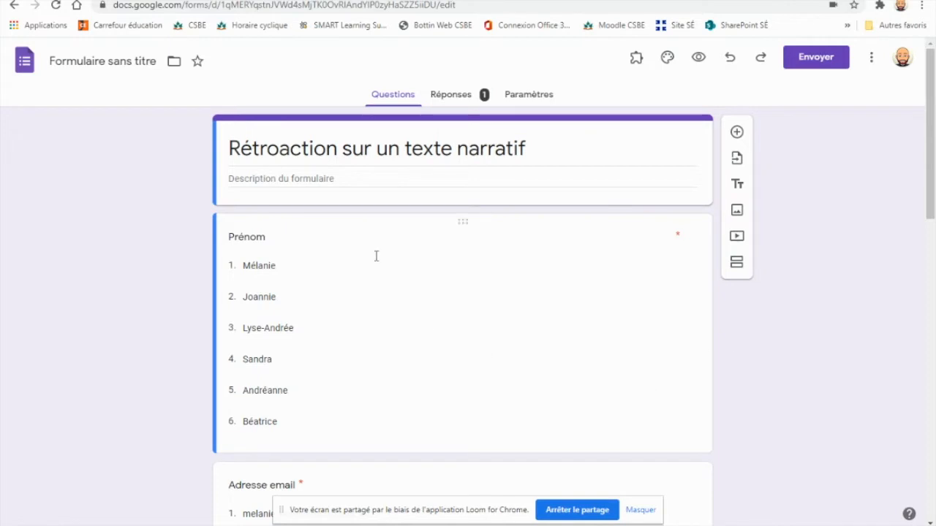
Step: Name the form file "Rétroaction sur un texte narratif", reusing the form's title
left_click_drag(337, 149, 327, 150)
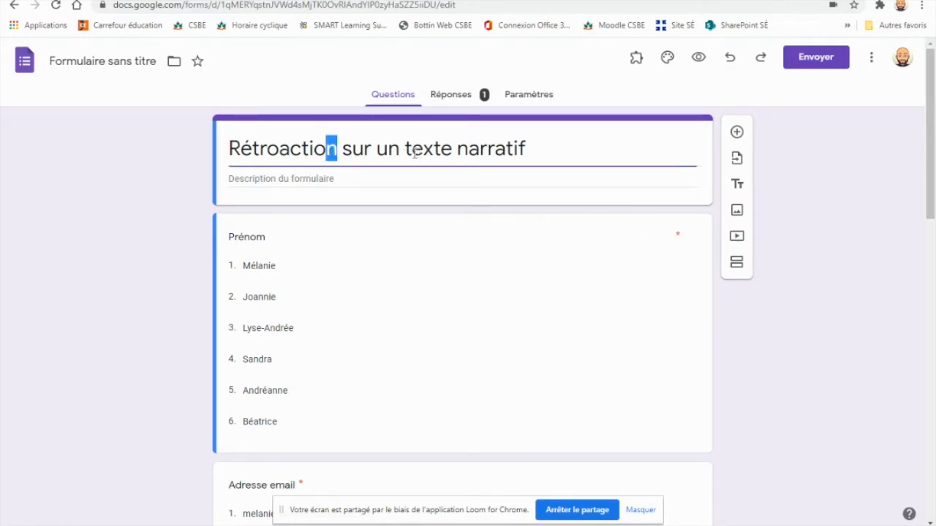
left_click(109, 64)
left_click(236, 149)
double_click(249, 150)
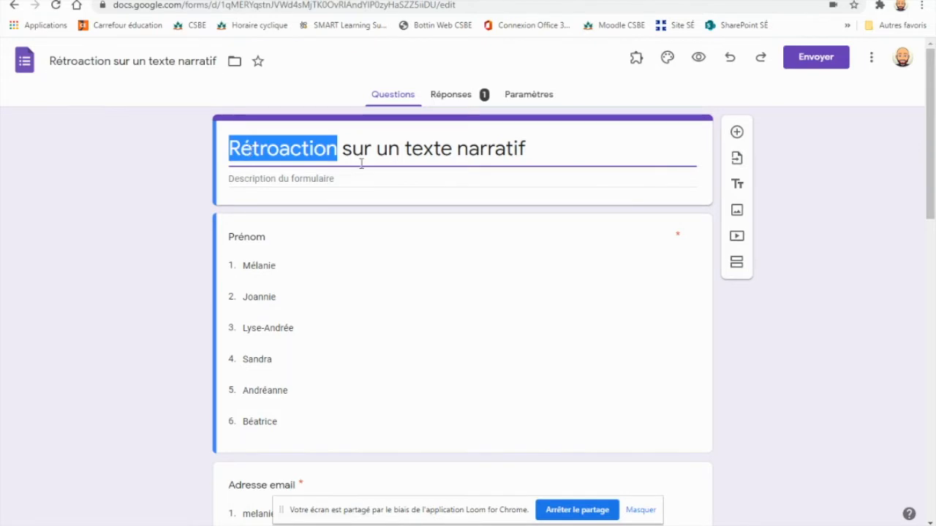
left_click(602, 150)
left_click_drag(602, 149, 233, 161)
key("ctrl+c")
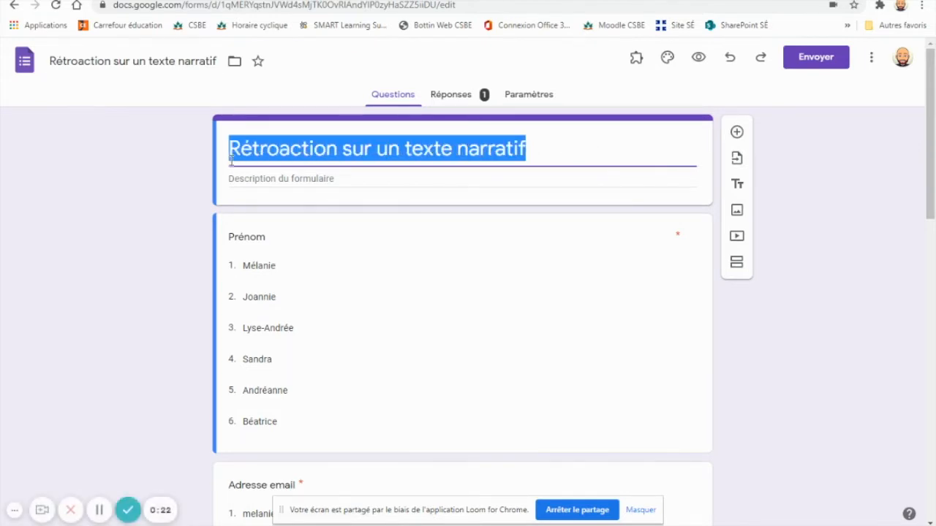
left_click_drag(103, 65, 96, 71)
triple_click(100, 62)
key("ctrl+v")
left_click(127, 202)
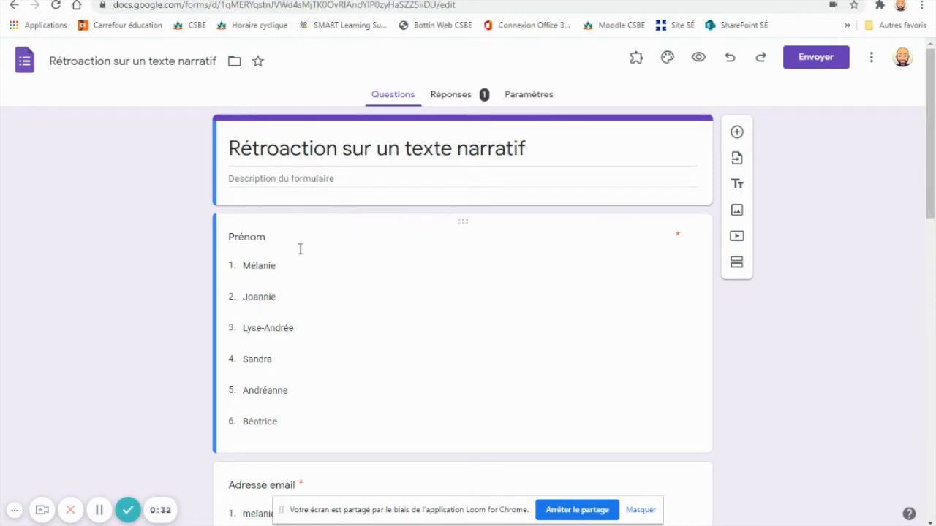
left_click(16, 512)
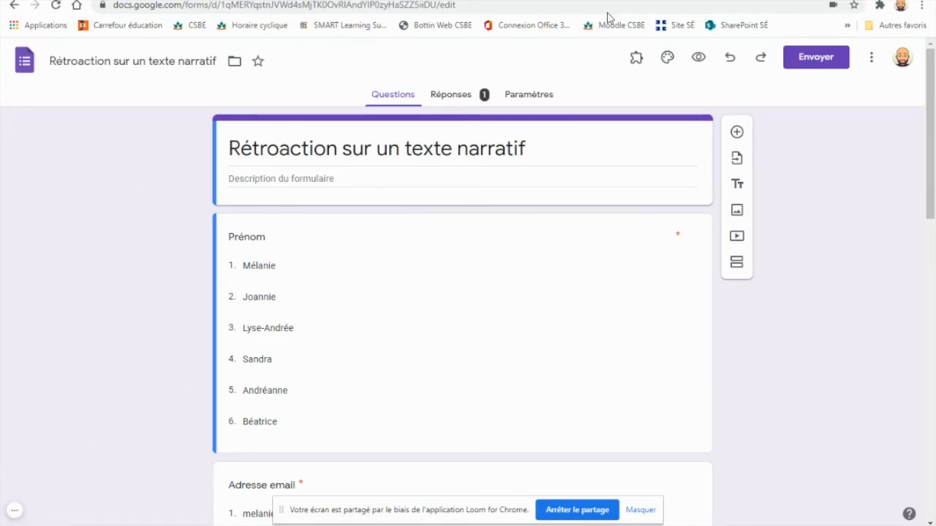
left_click(643, 514)
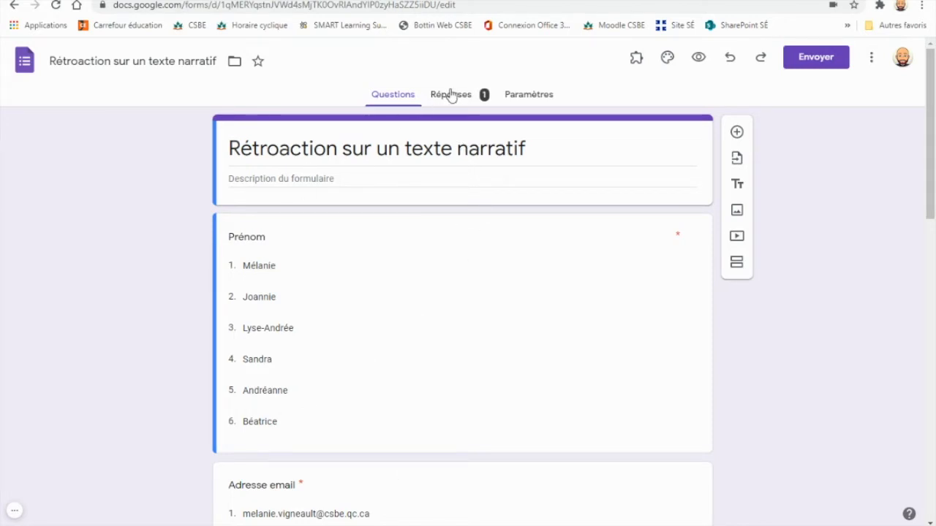
scroll(278, 345, "down", 5)
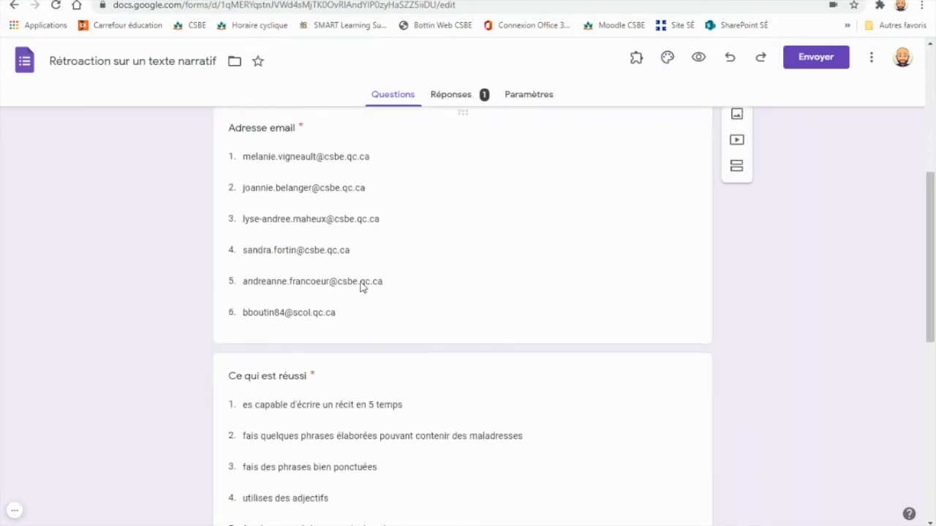
scroll(362, 286, "up", 5)
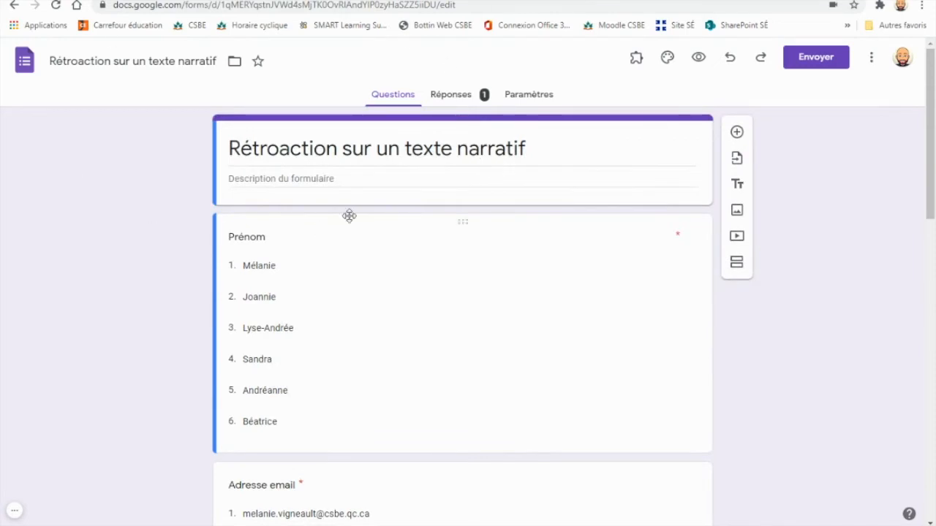
Step: Link the form's responses to a newly created spreadsheet
left_click(455, 103)
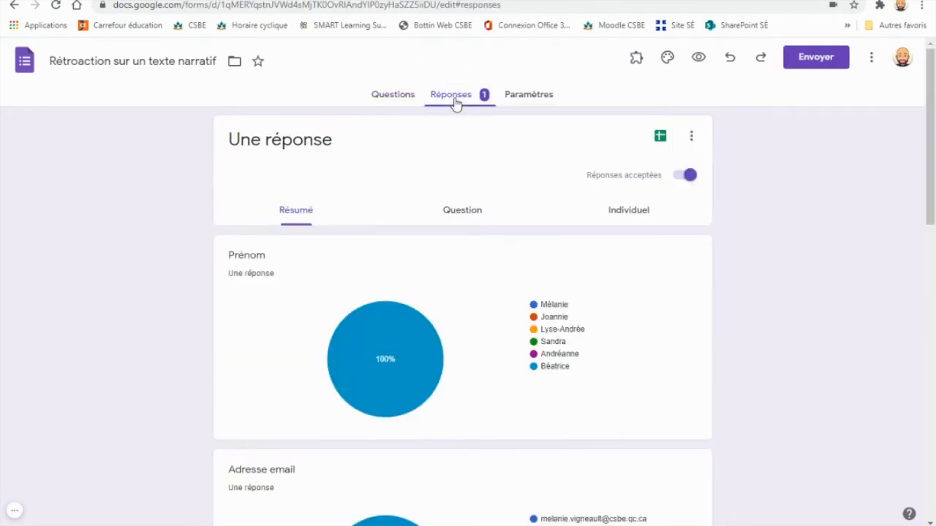
scroll(504, 386, "down", 2)
scroll(549, 307, "up", 2)
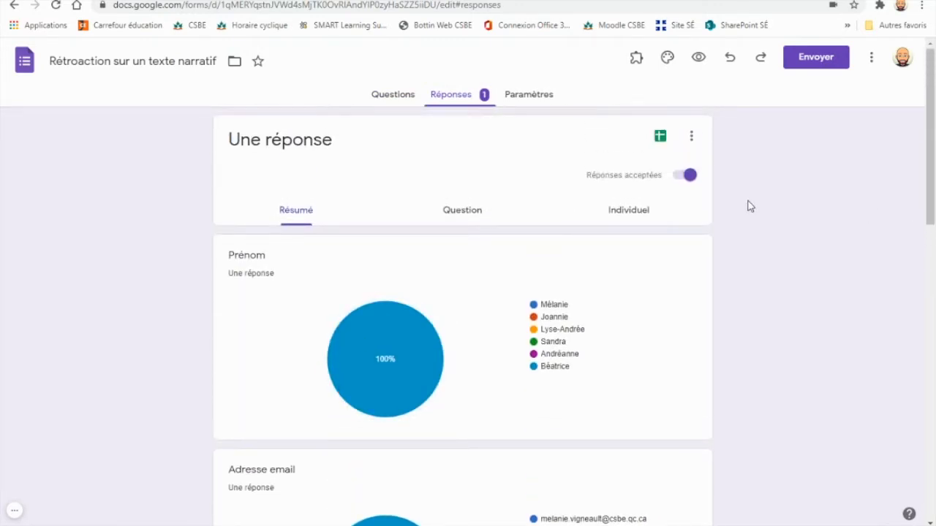
left_click(661, 139)
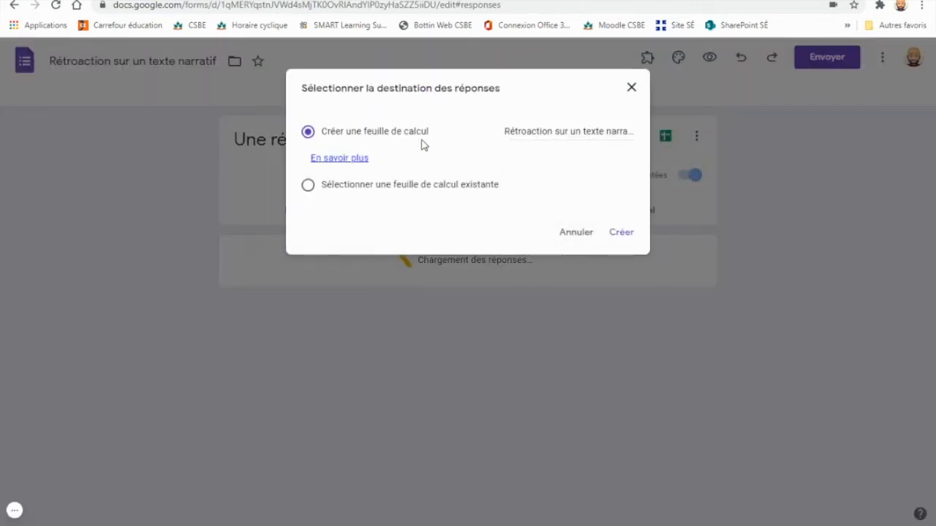
left_click(626, 235)
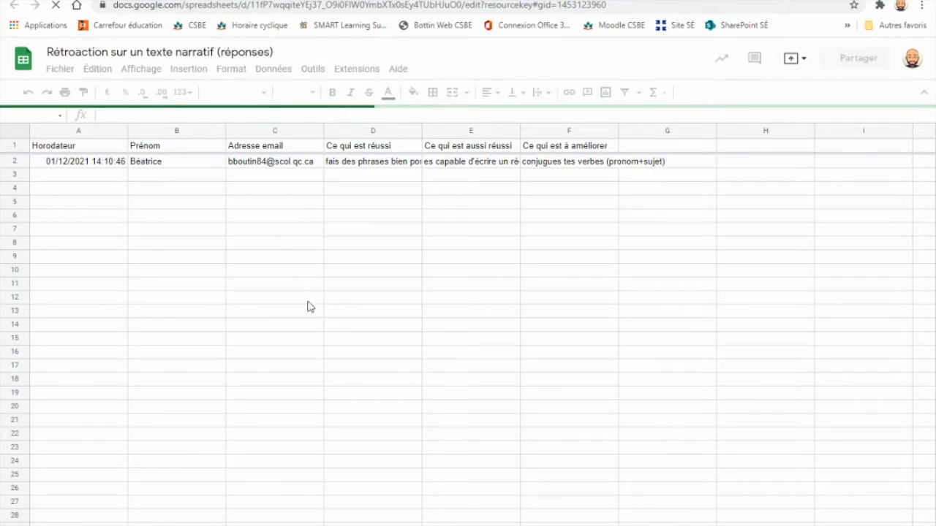
Step: Go through the answers in row 2 of the response spreadsheet and slightly narrow the Horodateur column
left_click(174, 167)
left_click(272, 166)
left_click(371, 169)
left_click(468, 174)
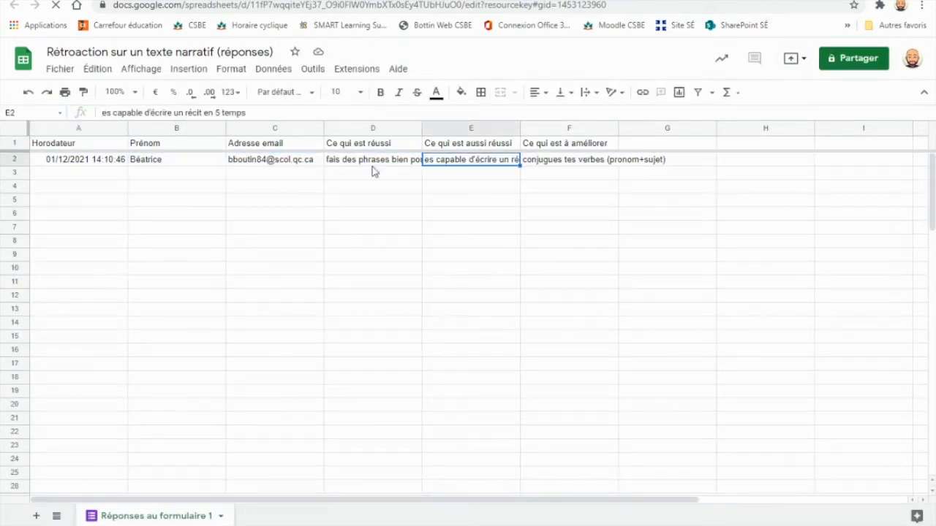
left_click(100, 164)
left_click_drag(128, 130, 115, 129)
left_click(153, 161)
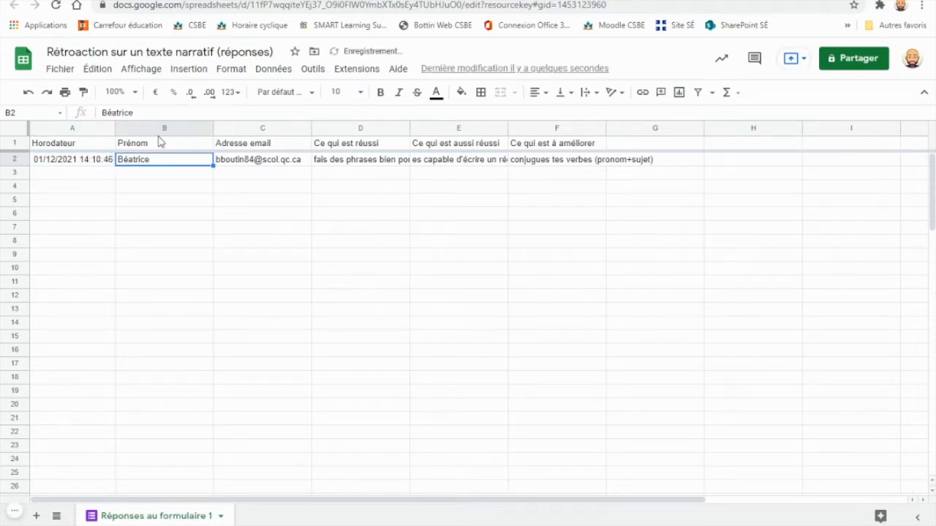
Step: Preview the form and compare its questions with the column headings of the response spreadsheet
left_click(156, 146)
left_click(88, 0)
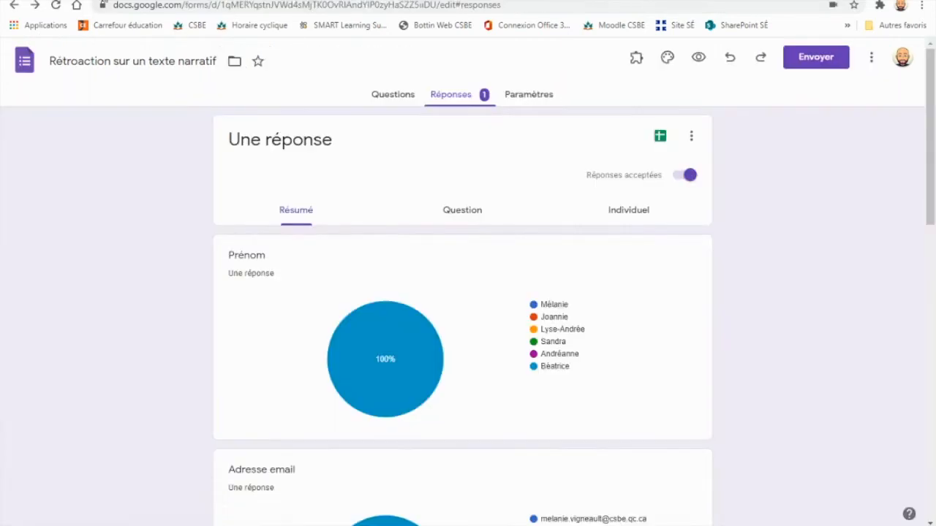
left_click(387, 96)
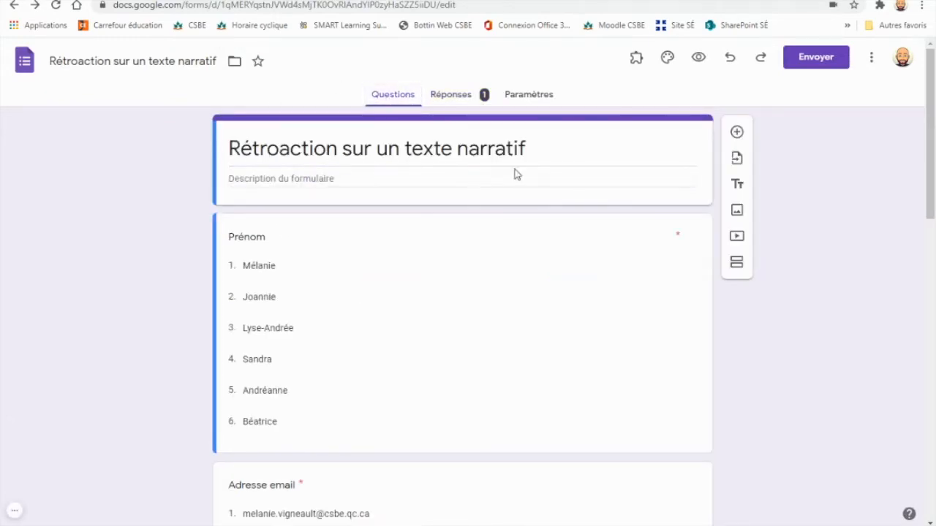
left_click(702, 60)
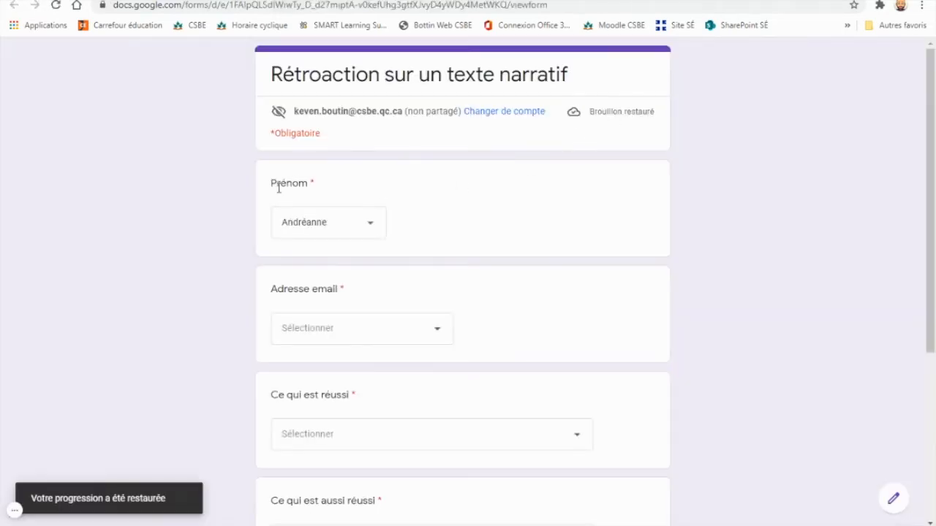
left_click(208, 0)
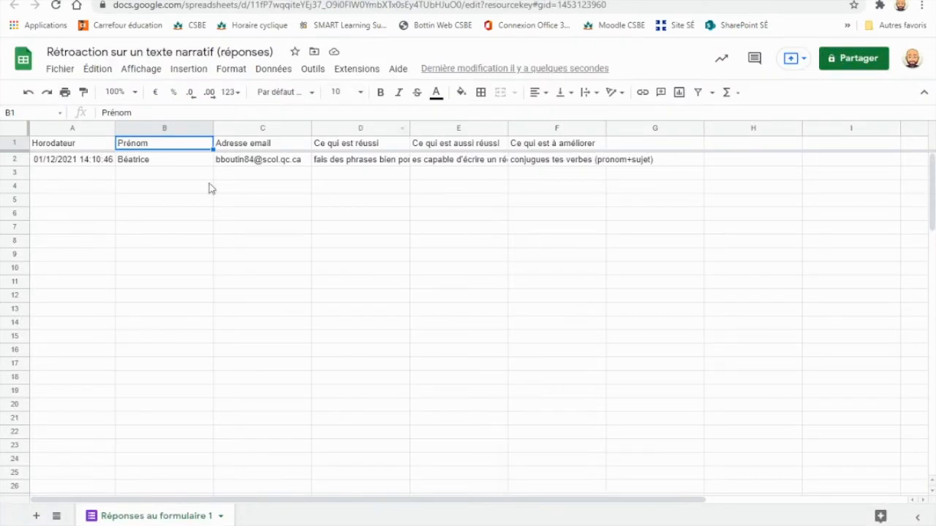
left_click(318, 1)
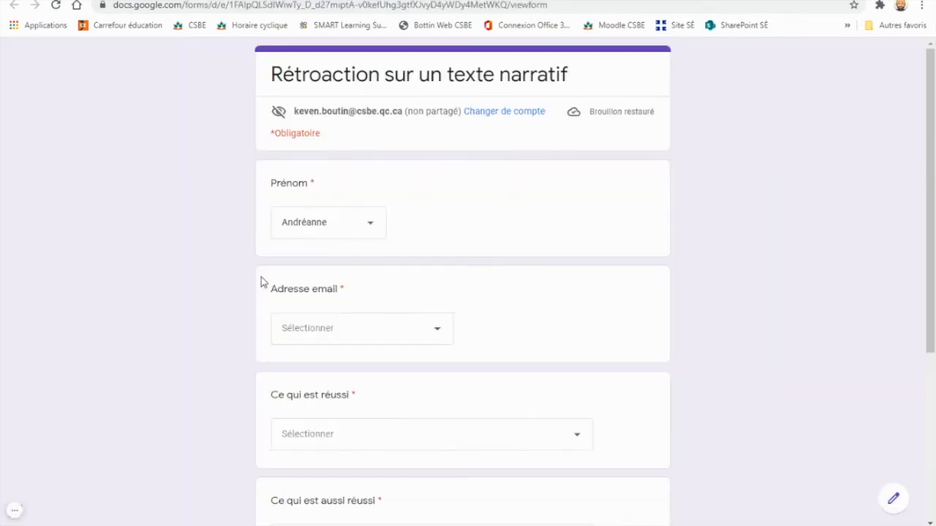
left_click(208, 1)
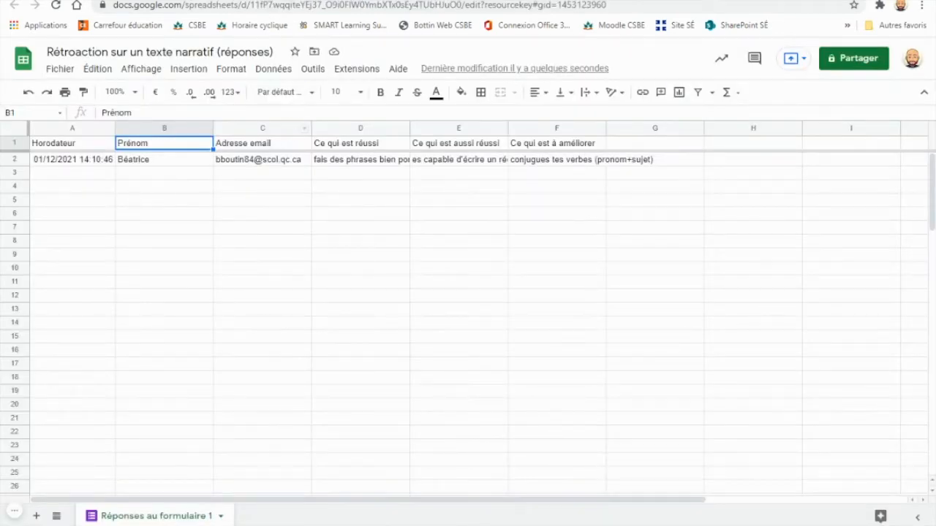
left_click(317, 1)
scroll(319, 409, "down", 1)
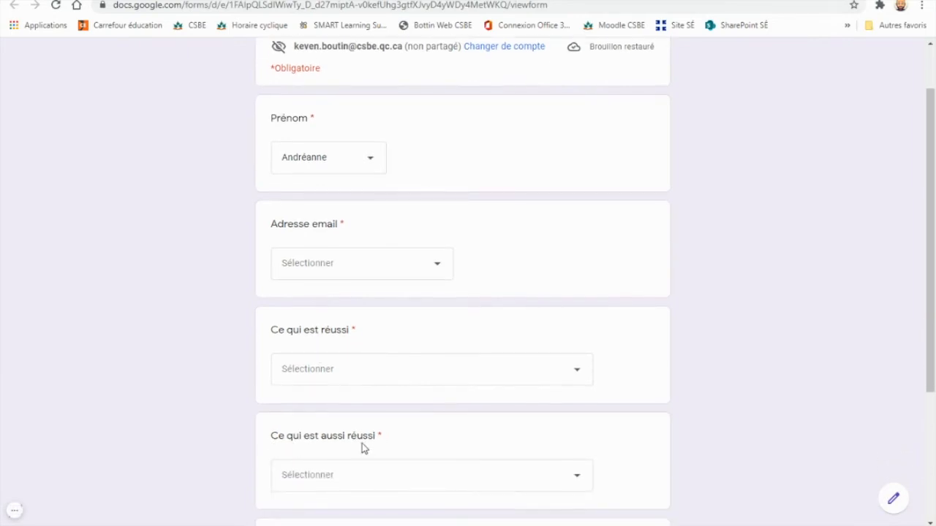
scroll(362, 443, "down", 1)
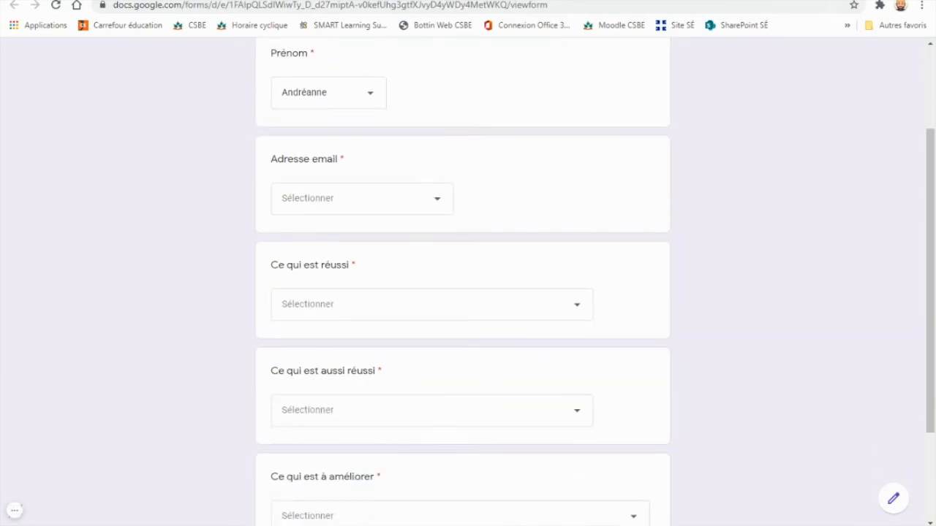
Step: Return to the response spreadsheet and examine the email, strengths and improvement answers recorded in row 2
left_click(208, 1)
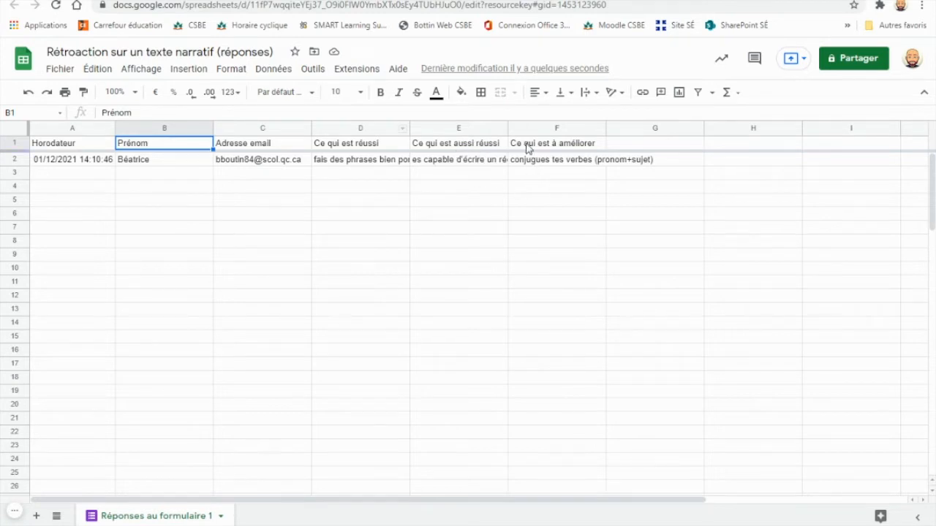
left_click(258, 167)
left_click(333, 169)
left_click(443, 169)
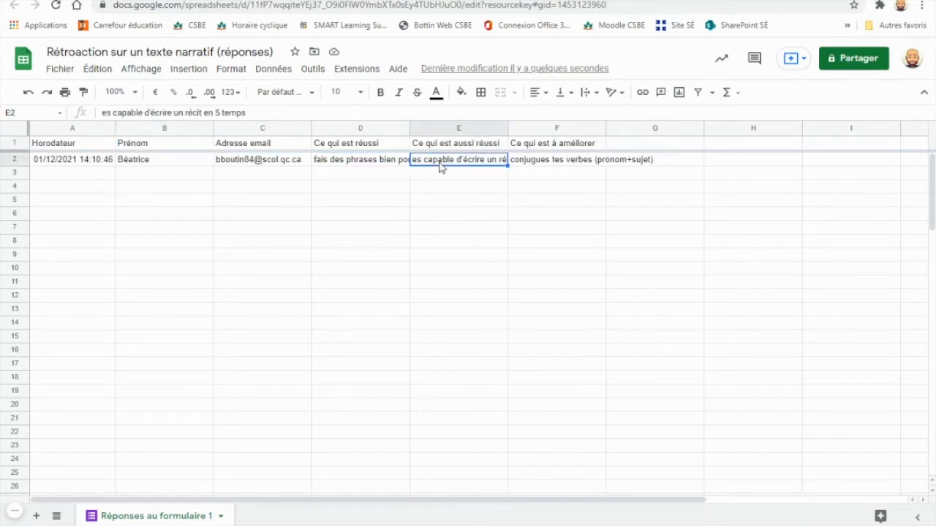
left_click(555, 165)
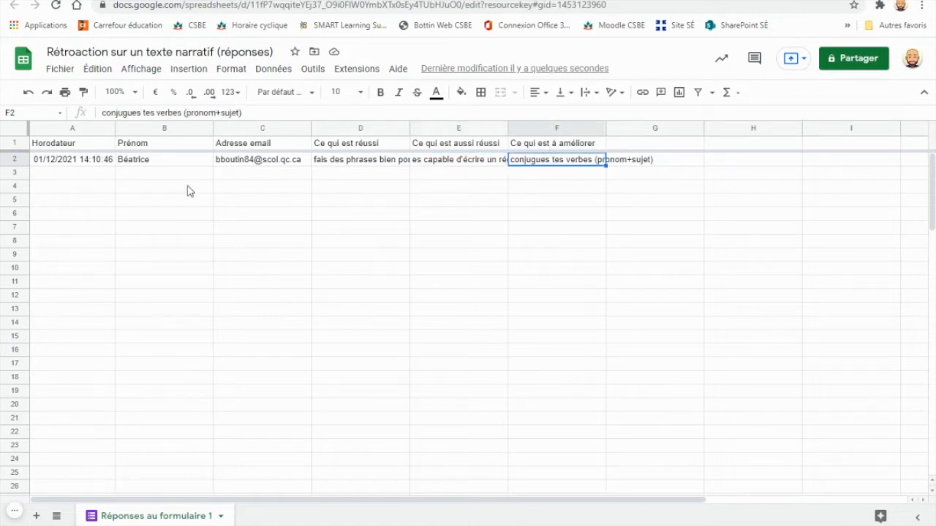
left_click(172, 227)
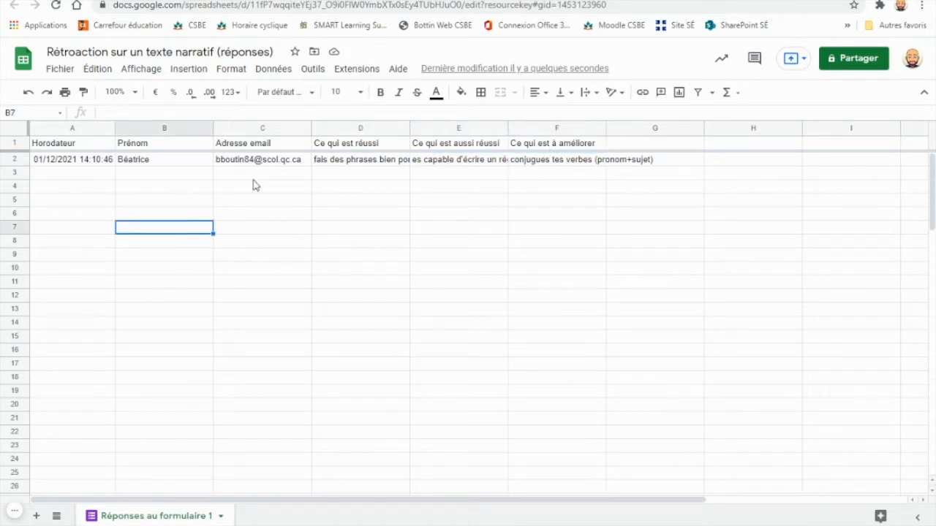
left_click(246, 158)
left_click(374, 161)
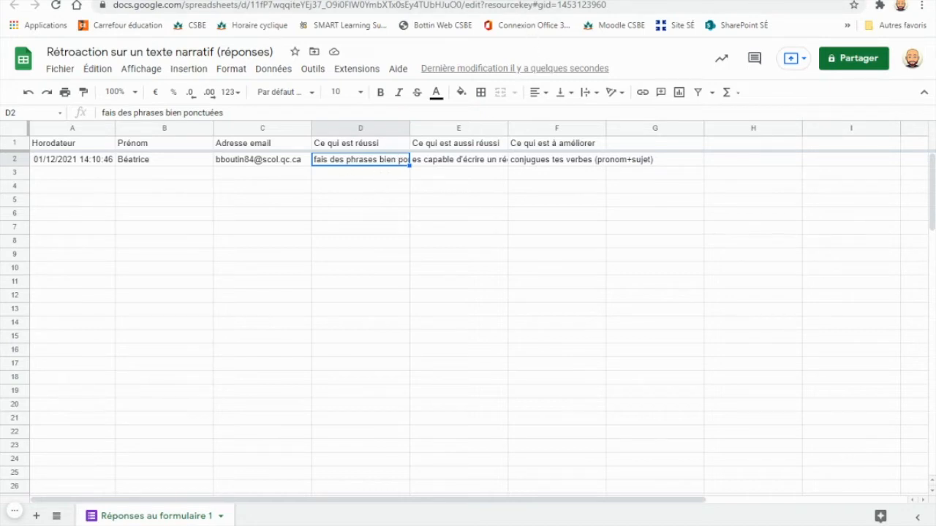
Step: Switch to Google Docs in a new browser tab and create a blank document
key("ctrl+t")
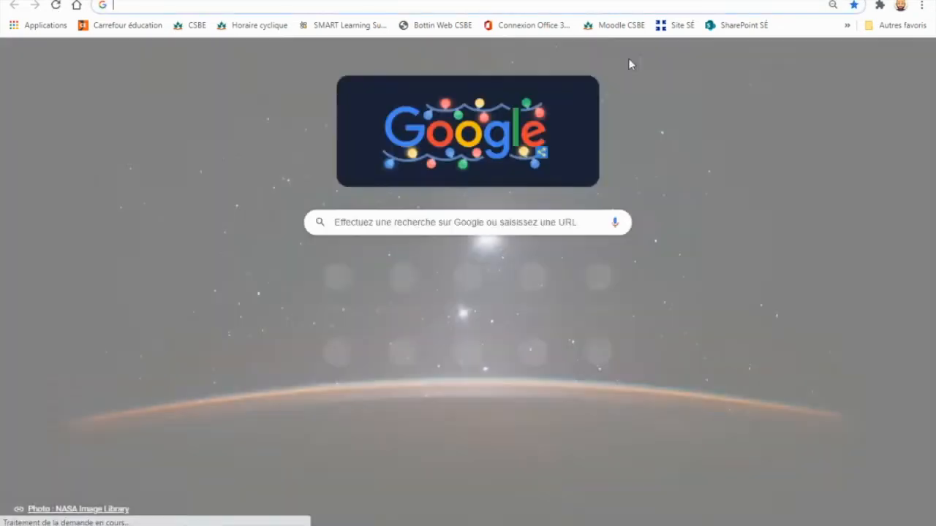
left_click(886, 59)
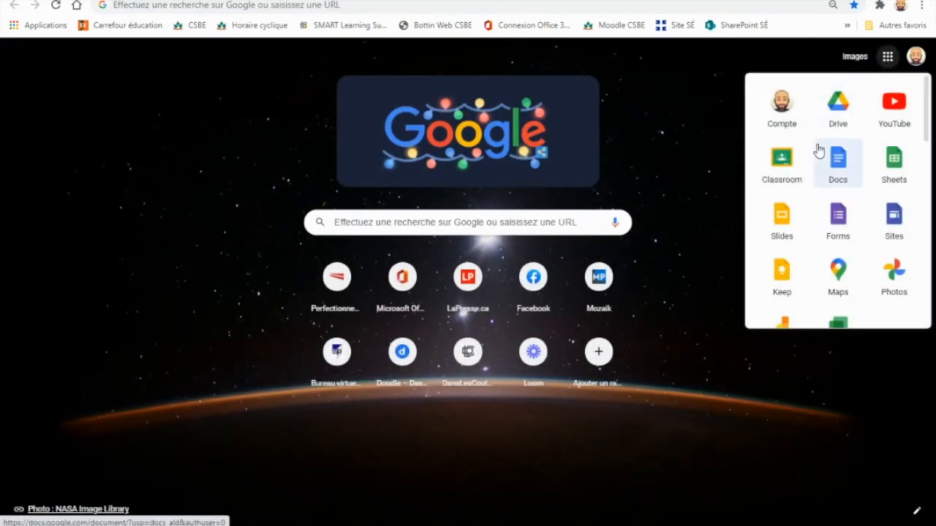
left_click(839, 167)
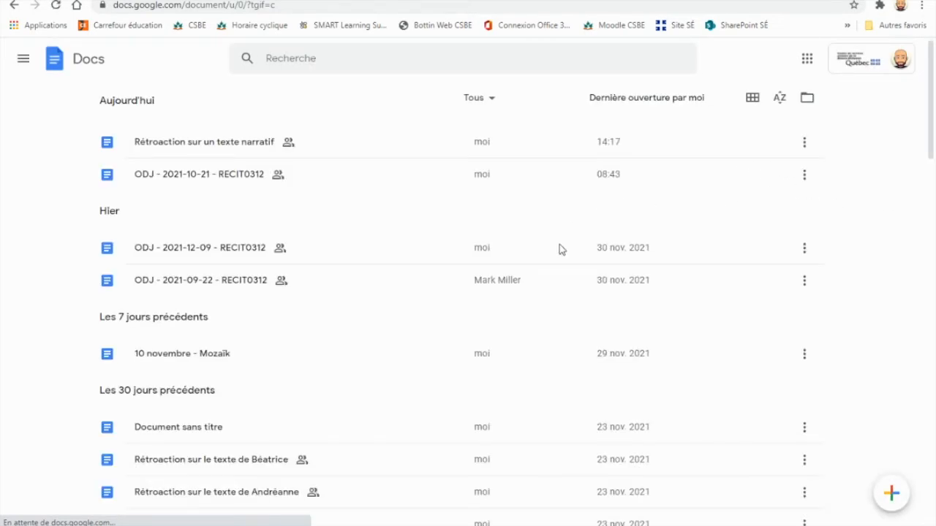
left_click(878, 483)
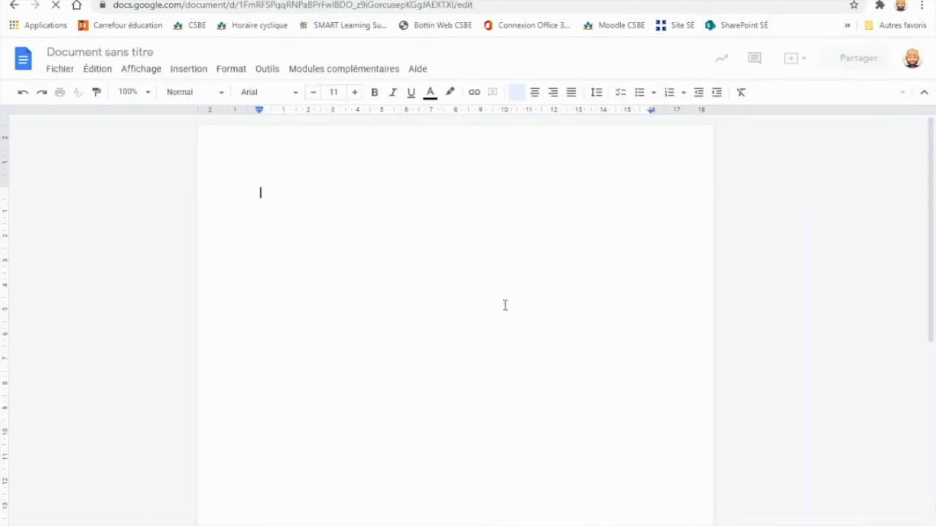
Step: Rename the untitled document as "Rétroaction sur un texte narratif"
left_click(77, 51)
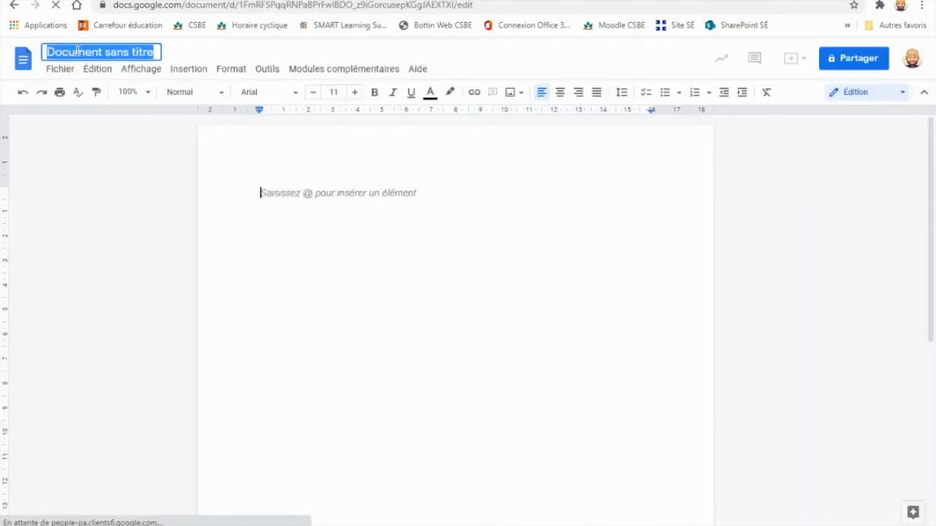
key("BackSpace")
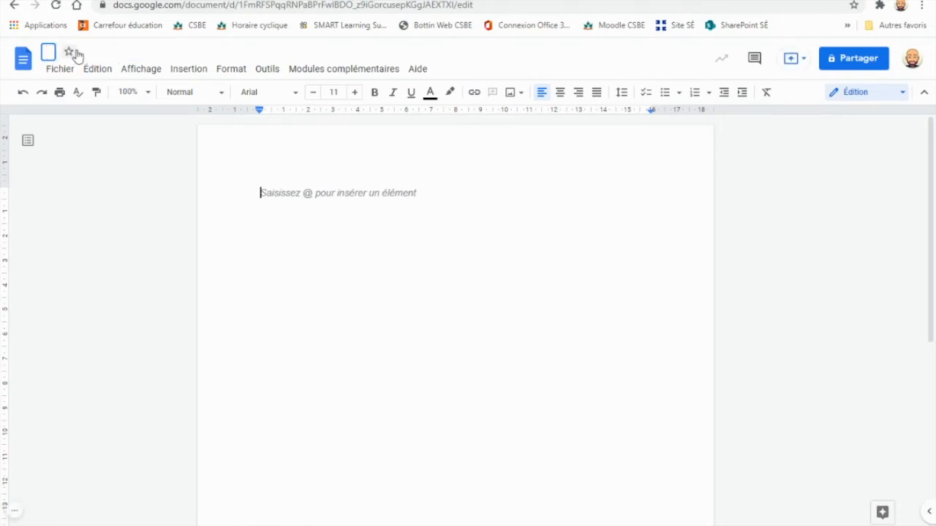
type("Rétroaction sur u")
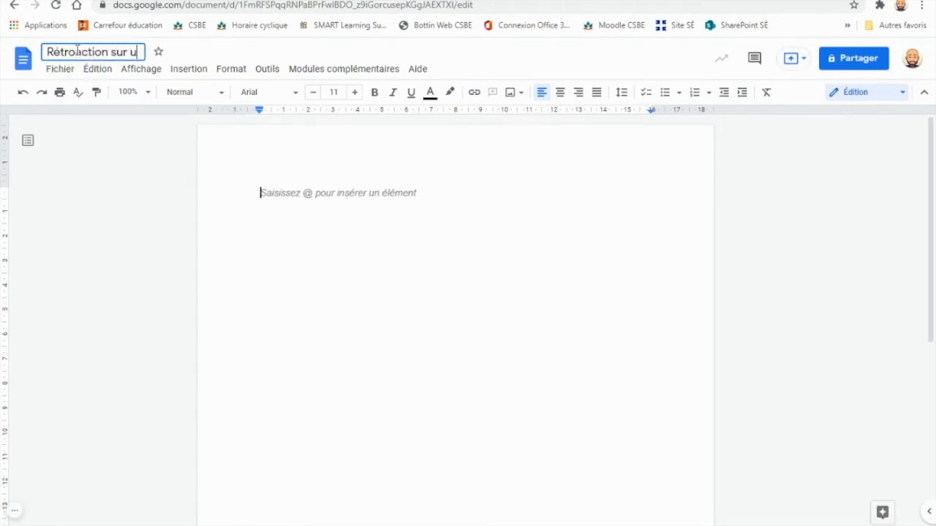
type("n texte narrat")
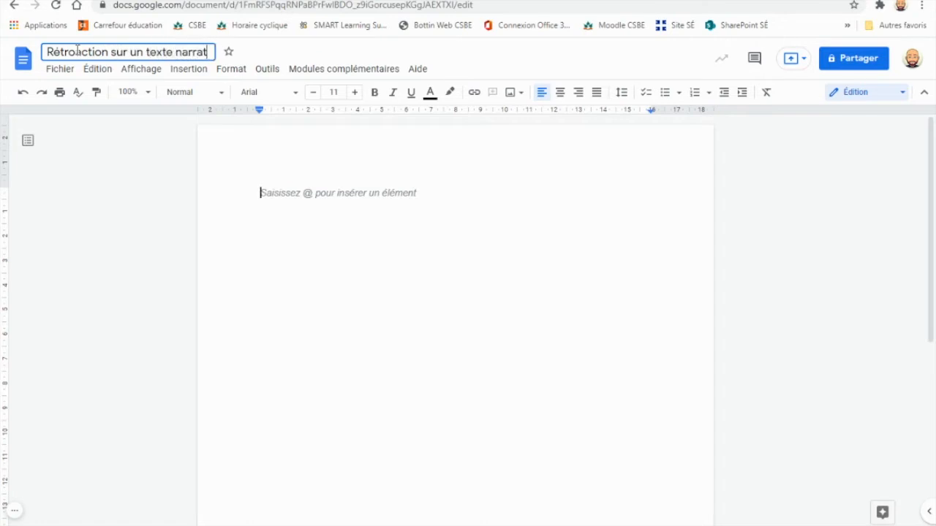
type("if")
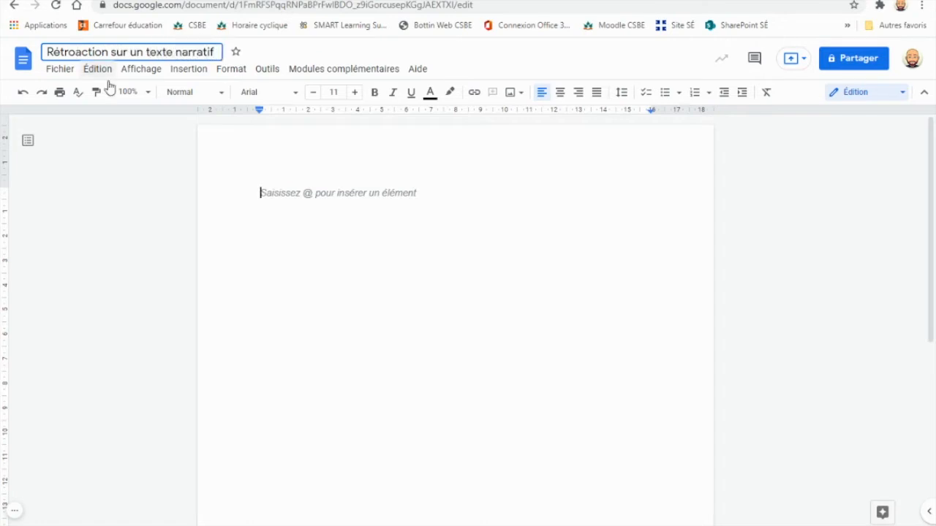
key("Return")
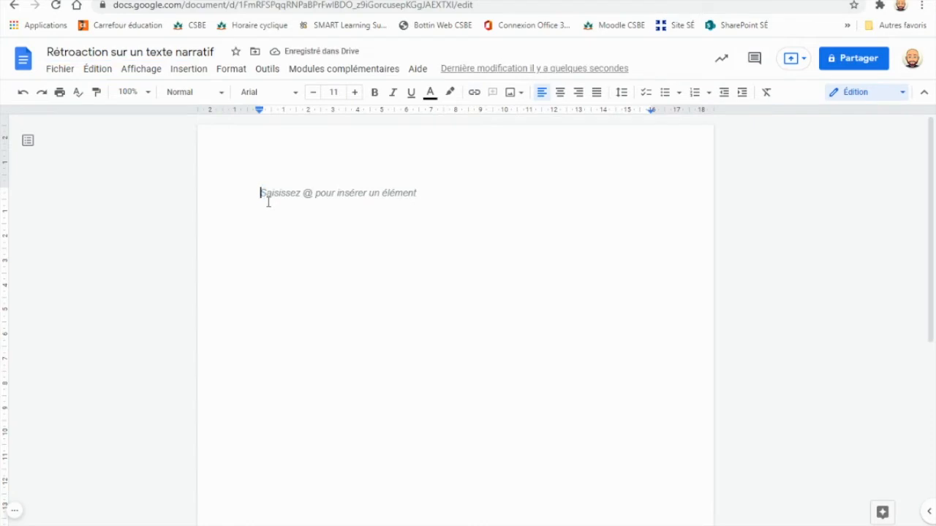
Step: Start the document body with the greeting "Salut <<Prénom>>", using the placeholder in double angle brackets
type("Salut")
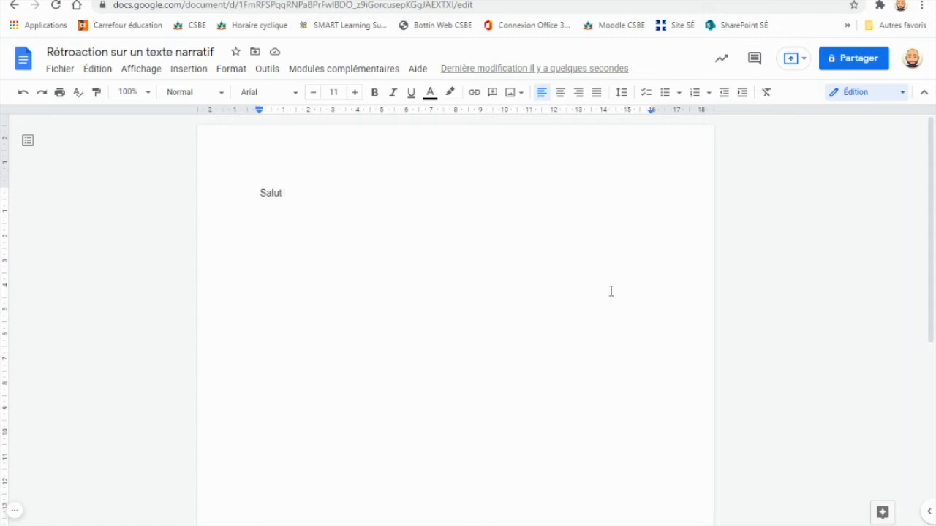
type("<")
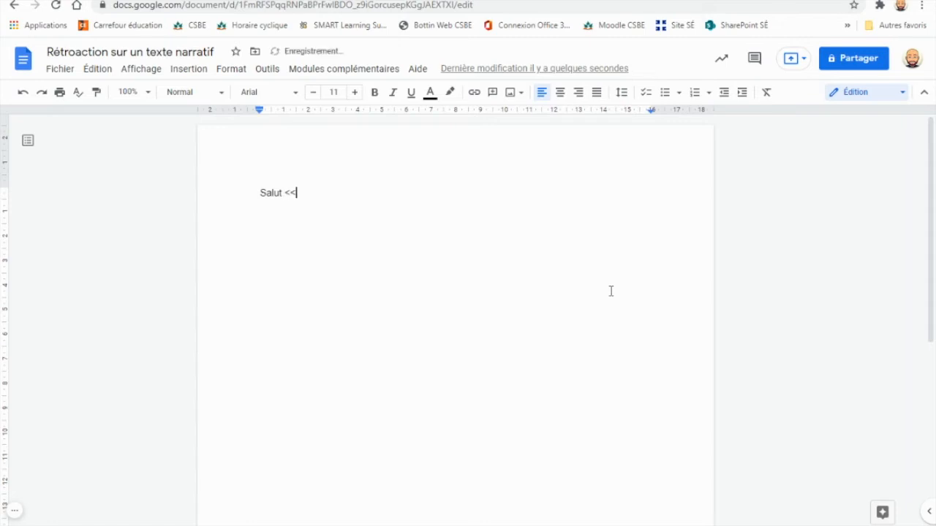
type("<Prénom>>")
Step: Switch to the response spreadsheet and examine the Prénom heading and the first-name answer recorded beneath it in row 2
key("ctrl+shift+Tab")
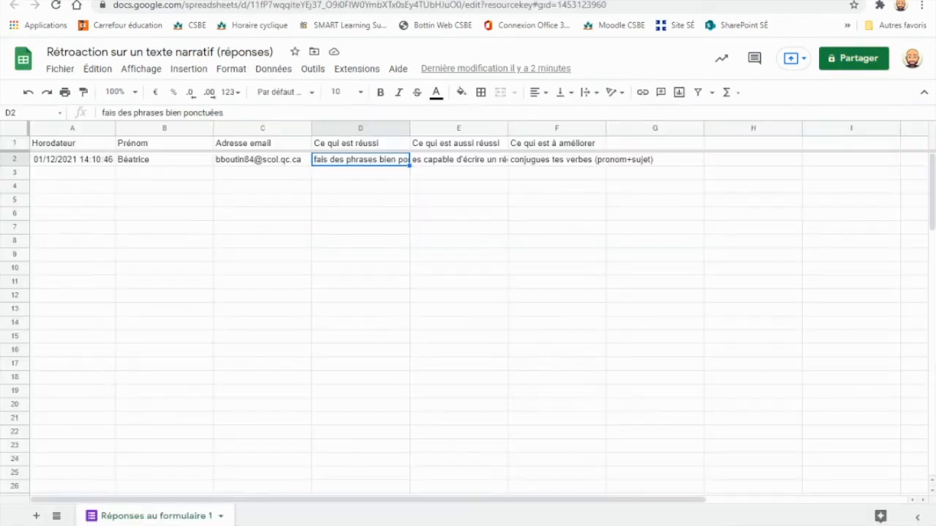
left_click(133, 144)
left_click(139, 159)
left_click(144, 150)
left_click(144, 159)
left_click(148, 150)
left_click(160, 159)
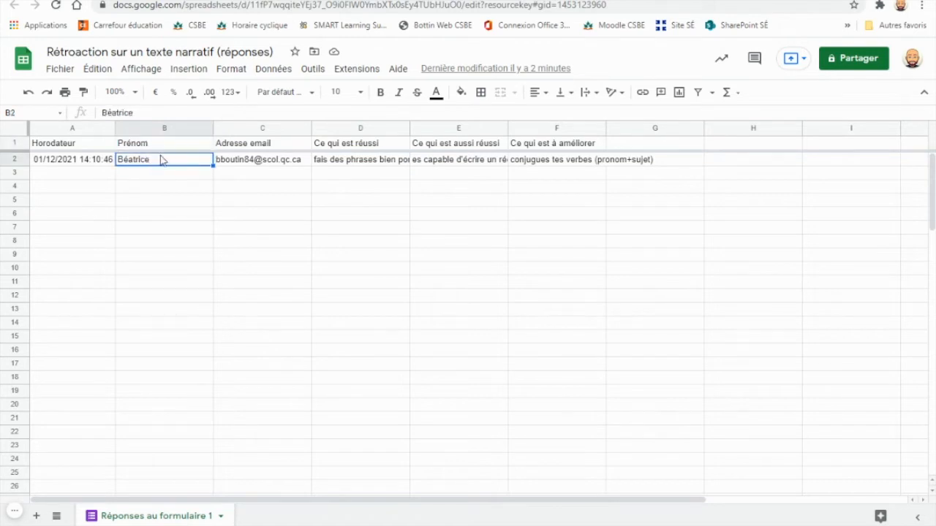
Step: Return to the document and compare the spelling of the <<Prénom>> placeholder, including its accent, with the spreadsheet's Prénom heading
key("ctrl+Tab")
left_click_drag(295, 193, 321, 190)
left_click(319, 214)
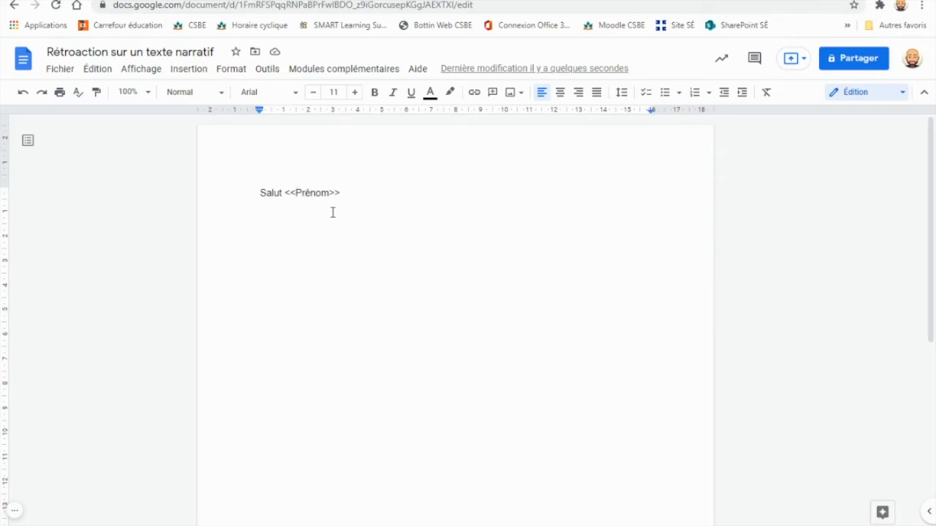
left_click_drag(351, 198, 287, 198)
key("ctrl+Tab")
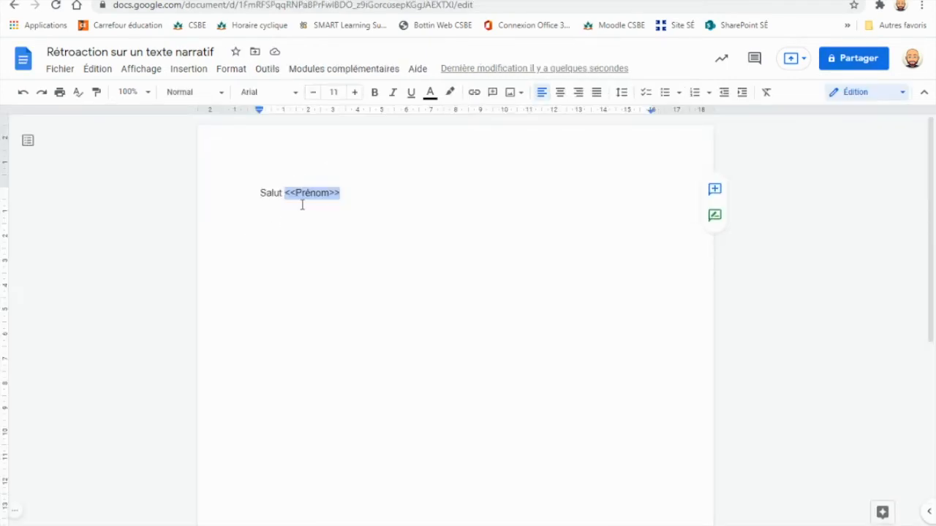
left_click(302, 195)
left_click_drag(306, 195, 310, 195)
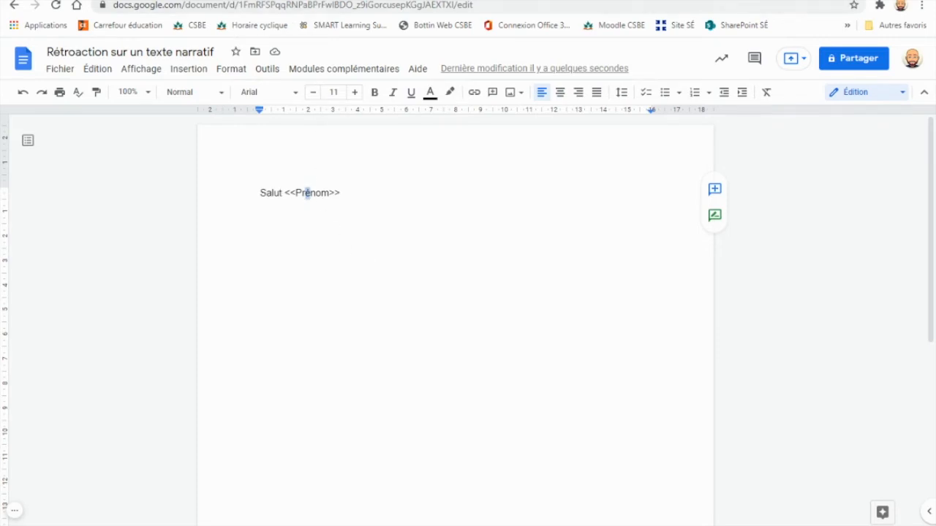
key("ctrl+Tab")
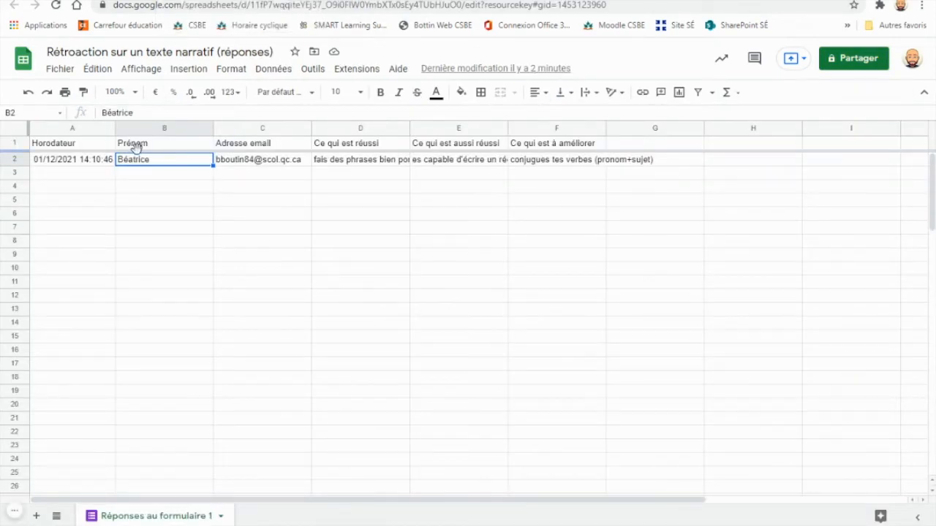
key("ctrl+shift+Tab")
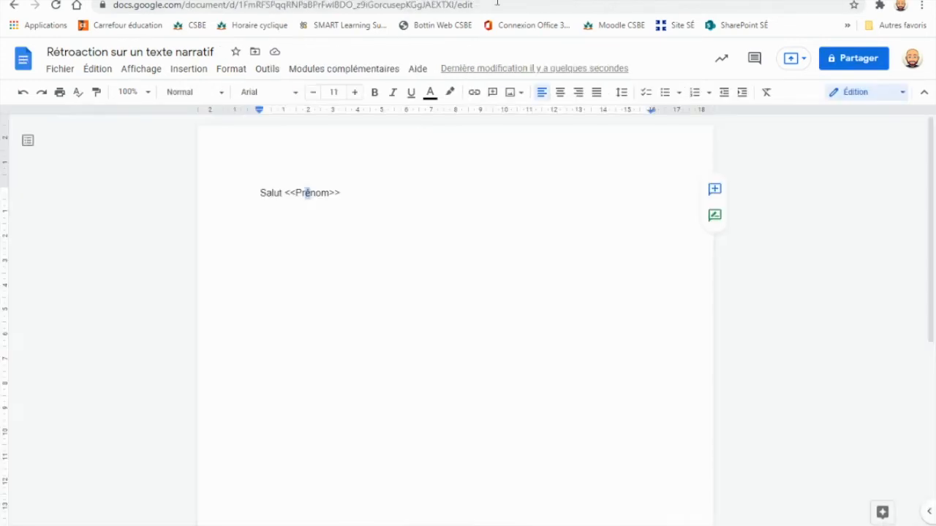
Step: Complete the greeting after the <<Prénom>> placeholder with ", jeune auteur de récit palpitant!"
left_click(383, 192)
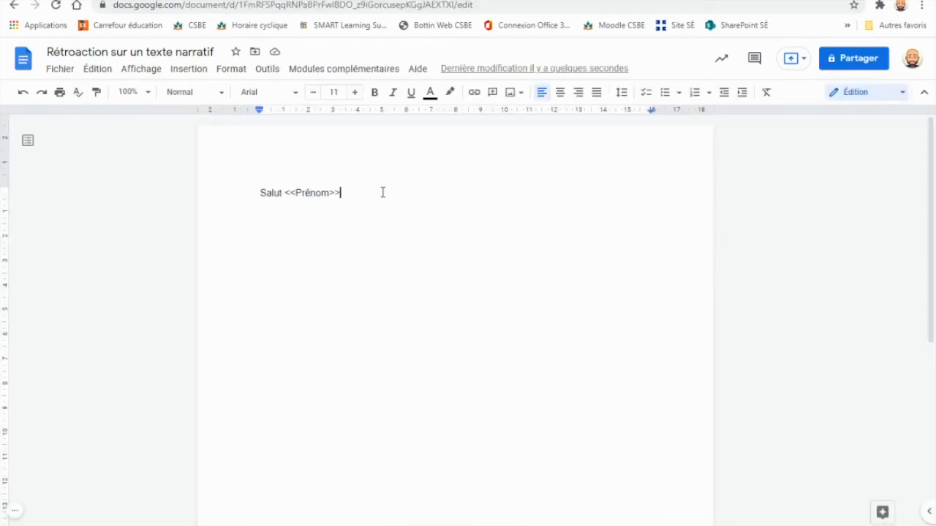
type(", jeune au")
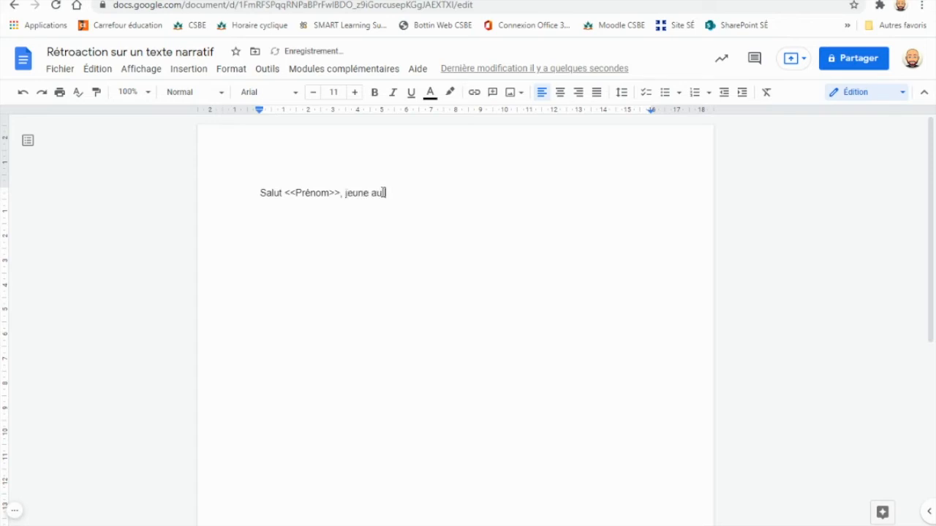
type("teur de récit palpitant!")
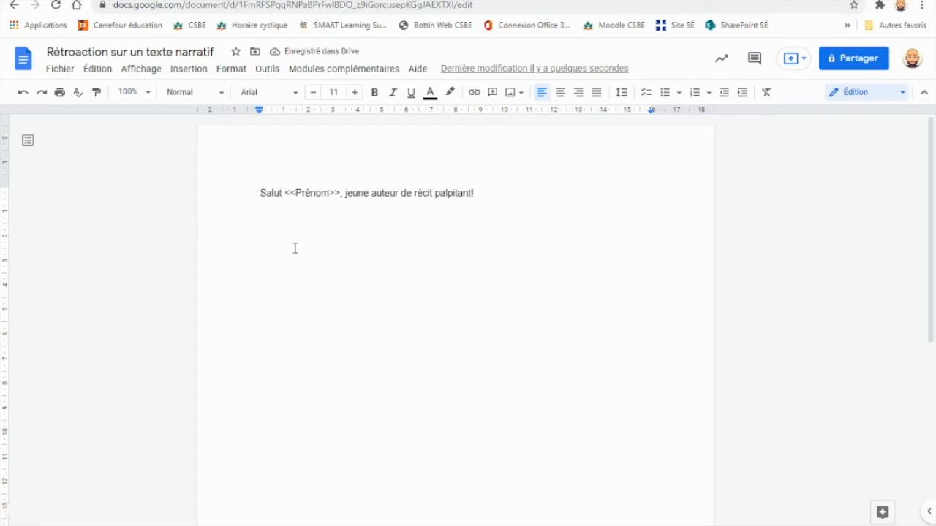
Step: Below the greeting, add justified feedback paragraphs containing <<Ce qui est réussi>>, <<Ce qui est aussi réussi>> and <<Ce qui est à améliorer>>, plus a closing "Bravo <<Prénom>>" line
key("Return")
type("J'ai eu beaucoup de plaisir à lire ton texte. Je vois que tu as de l'imagination.  Lors de la période d'écriture, tu <<Ce qui est réussi>>. Je crois que c'est une des grandes forces de ton texte. Qu'en penses-tu?  J'ai également observé que tu <<Ce qui est aussi réussi>>. Continue comme ça, c'est super pour le lecteur!  Afin d'améliorer ton texte, j'ai un défi pour toi. Je veux que tu <<Ce qui est à améliorer>>.  Bravo <<Prénom>>, tu es un excellent apprenti écrivain!")
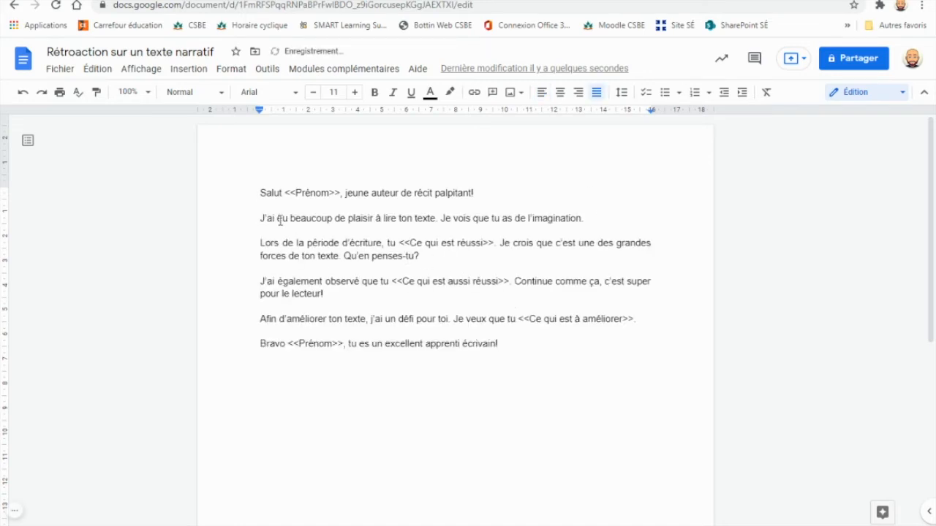
left_click_drag(262, 218, 588, 231)
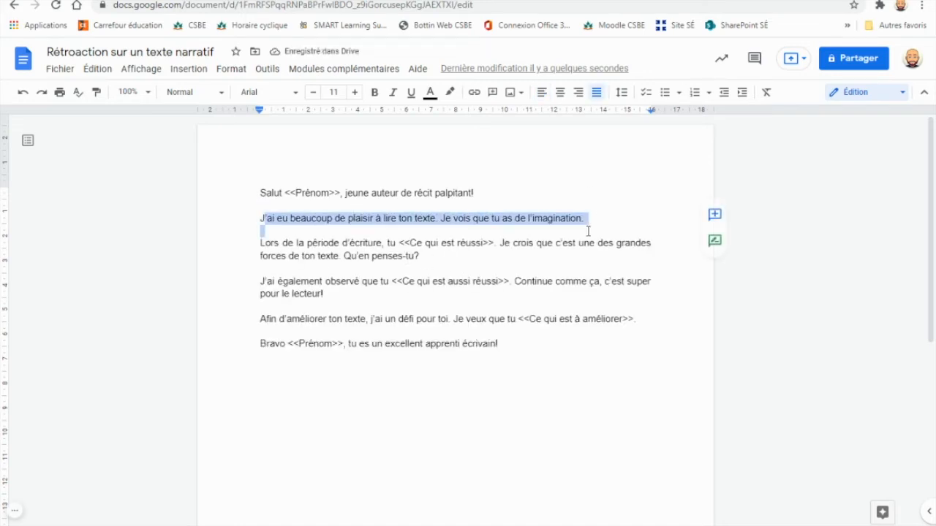
left_click(538, 258)
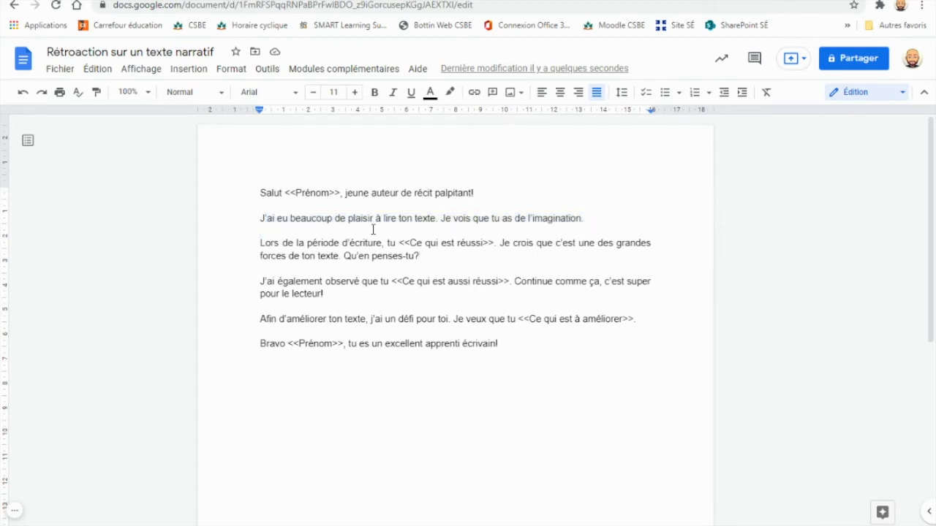
Step: Replace the period ending the sentence "Je vois que tu as de l'imagination" with an exclamation mark
left_click_drag(260, 218, 440, 222)
double_click(449, 228)
left_click(588, 220)
key("BackSpace")
type("!")
Step: Examine the <<Ce qui est réussi>> placeholder in the "Lors de la période d'écriture" paragraph and highlight its column name
left_click_drag(410, 245, 399, 244)
left_click(479, 245)
left_click(484, 255)
left_click(442, 242)
left_click(918, 431)
left_click_drag(408, 243, 482, 243)
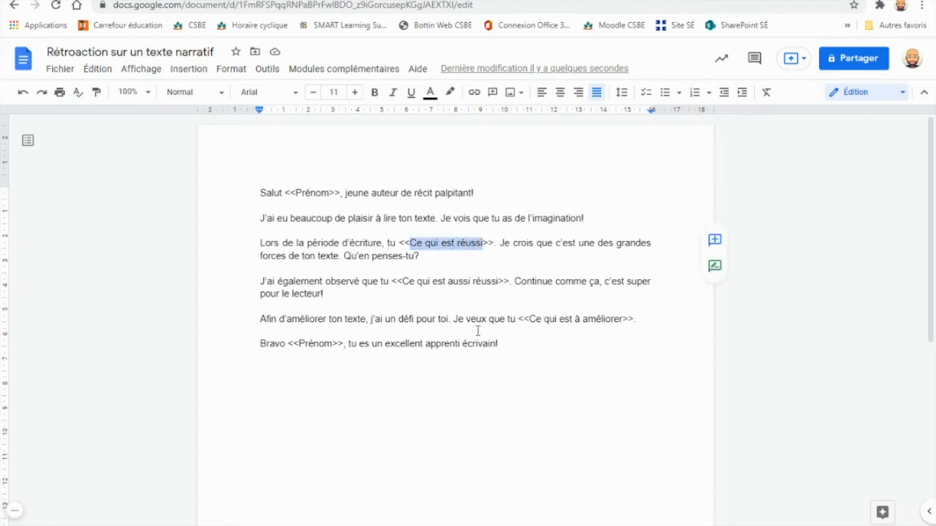
Step: In the response spreadsheet, check the "Ce qui est réussi" heading and widen column D to fit the whole answer in D2
left_click(364, 1)
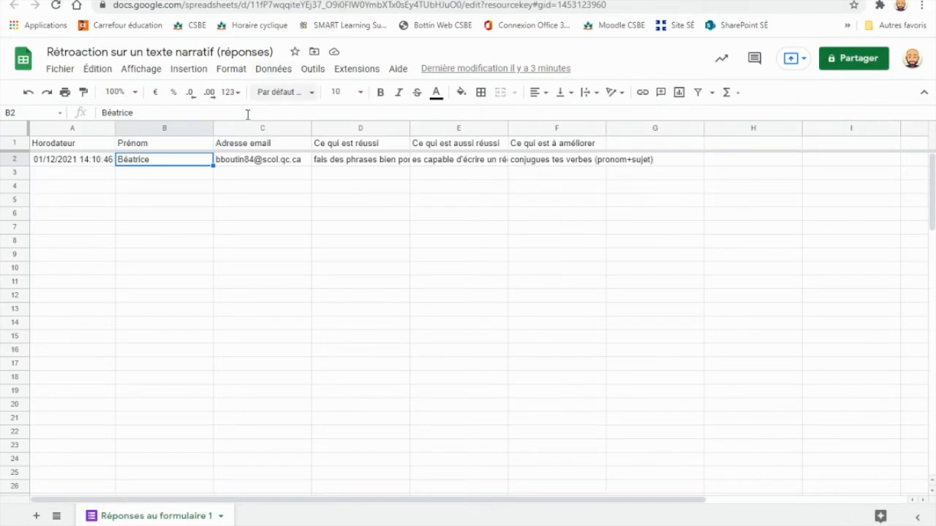
left_click(348, 146)
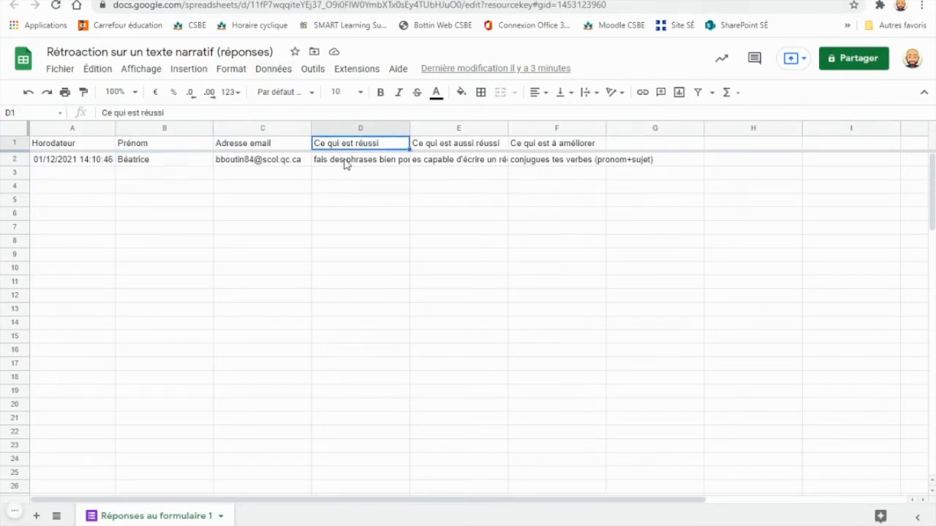
left_click(345, 164)
left_click_drag(410, 130, 523, 144)
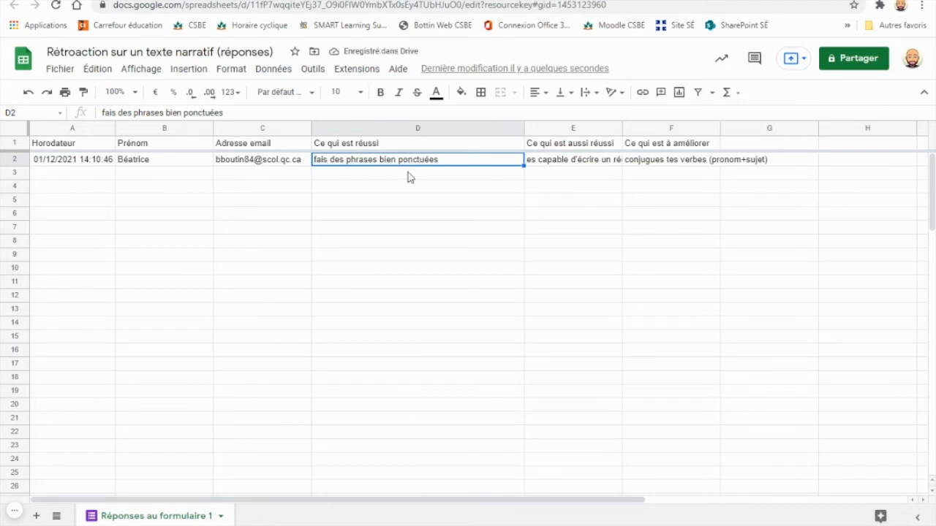
Step: Compare the document's sentence around <<Ce qui est réussi>> with the answer in D2 to check how they read together
left_click(453, 2)
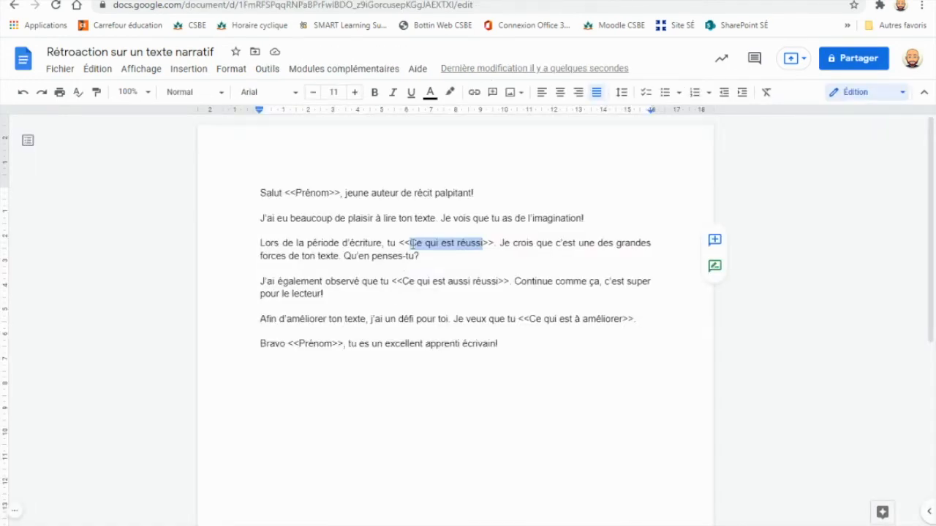
left_click(417, 2)
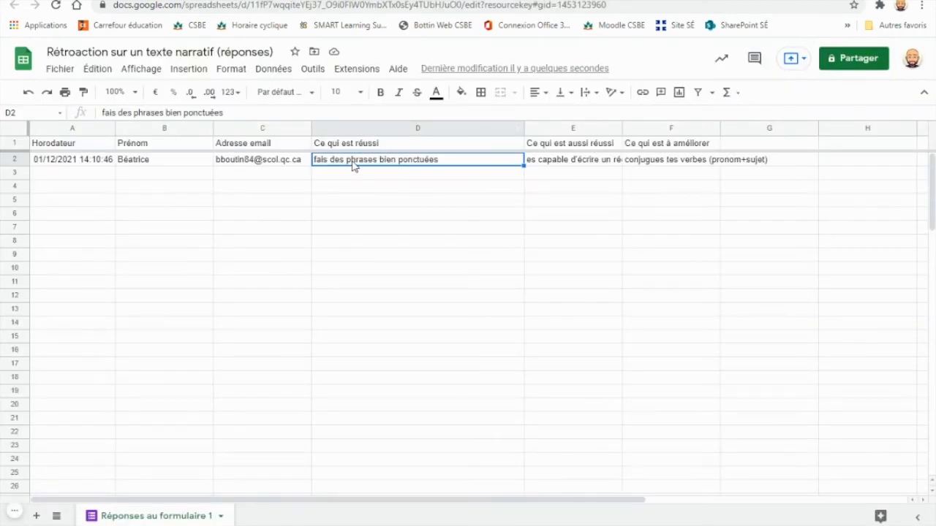
left_click(520, 1)
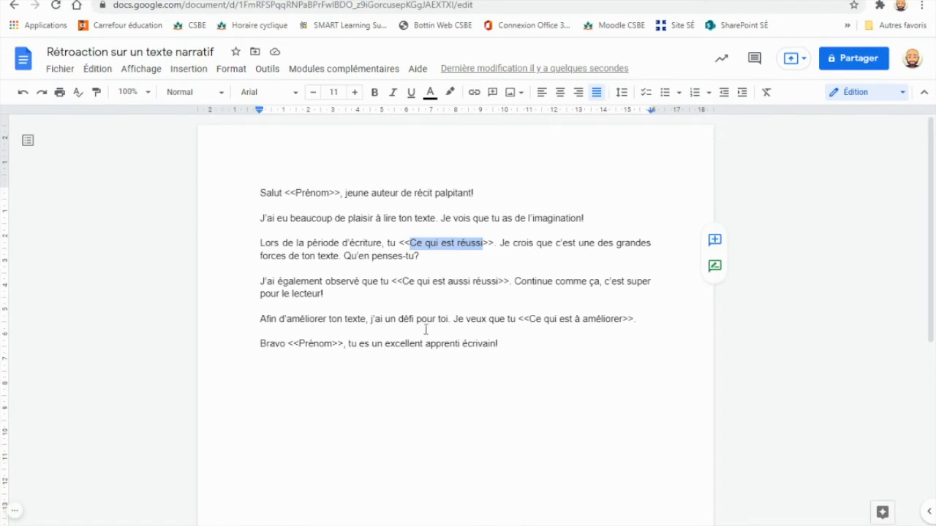
left_click(260, 244)
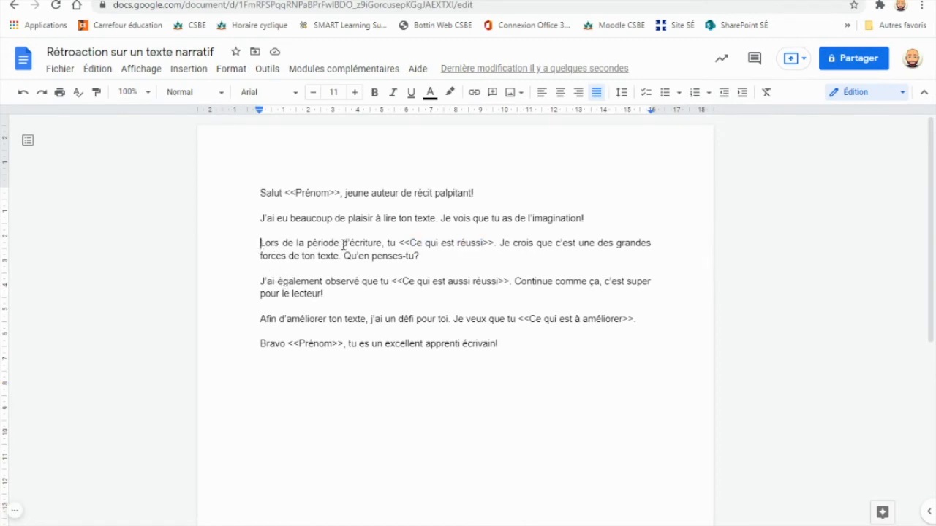
left_click(365, 2)
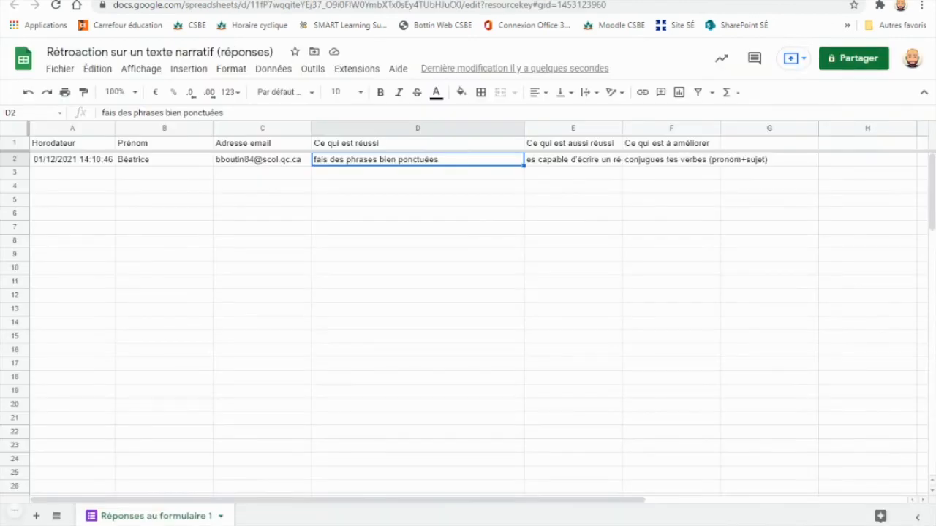
left_click(541, 1)
left_click(366, 2)
left_click(541, 2)
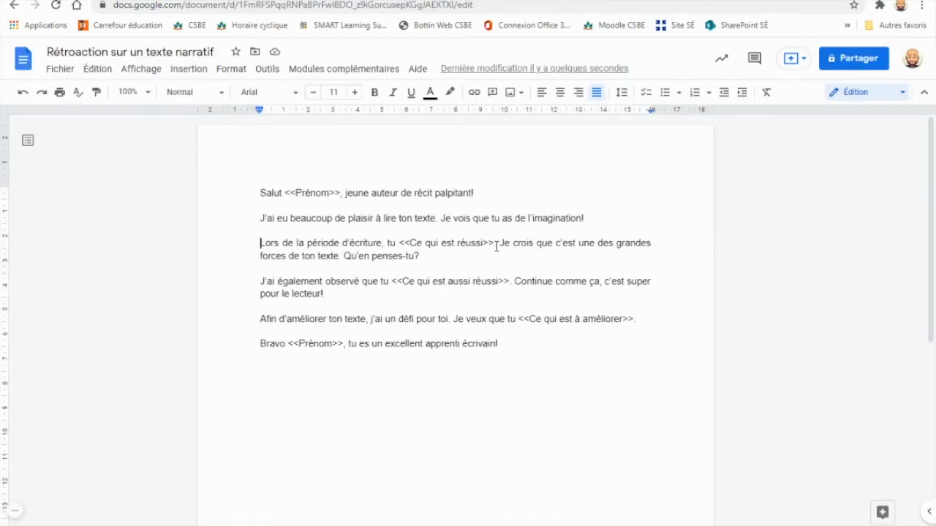
left_click(497, 257)
Step: Widen the spreadsheet's "Ce qui est aussi réussi" column to fit the answer in E2, and return to the feedback document
left_click(393, 1)
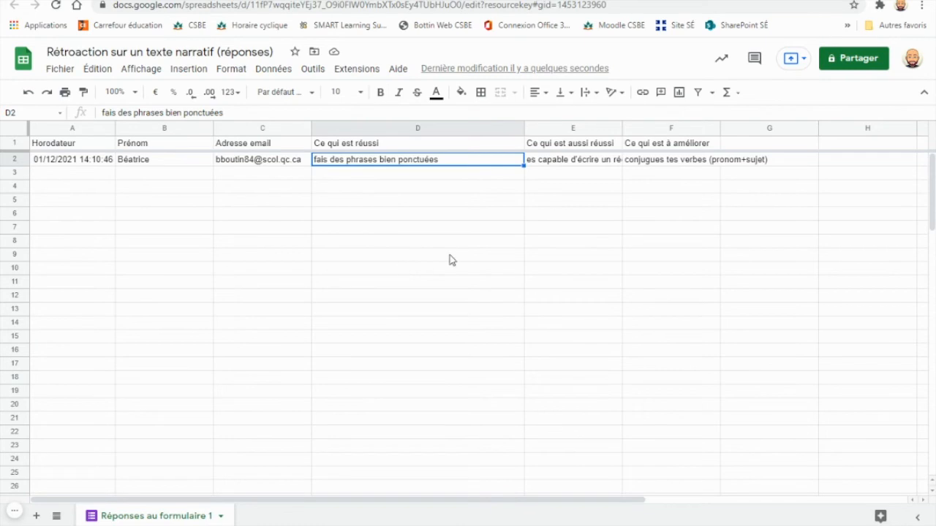
left_click_drag(622, 128, 762, 130)
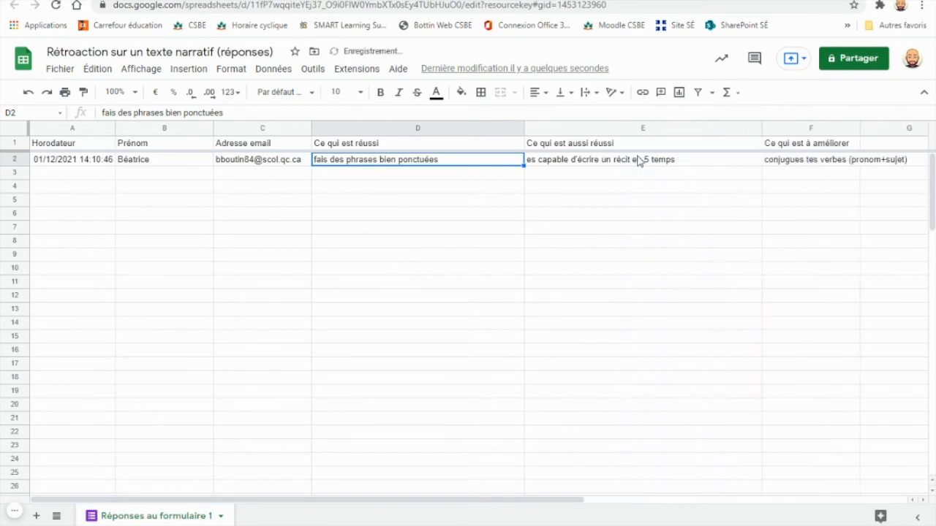
left_click(593, 159)
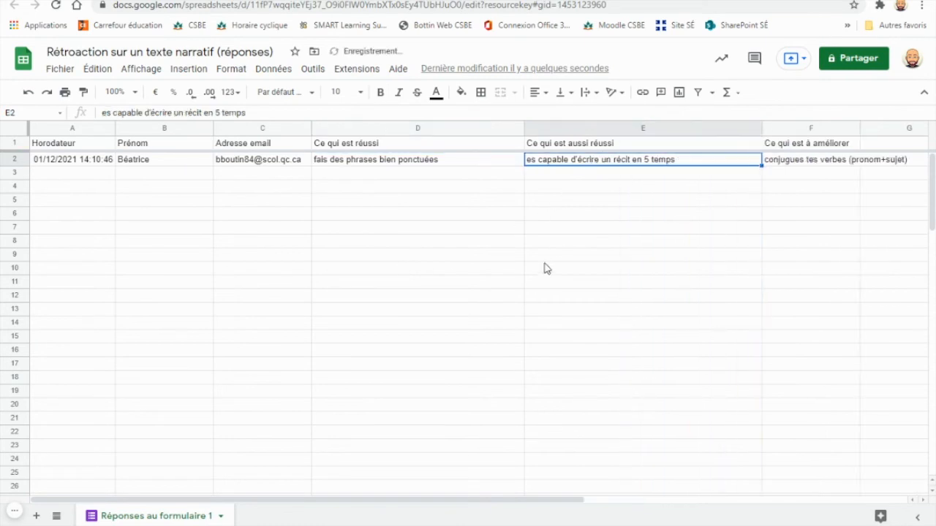
left_click(505, 1)
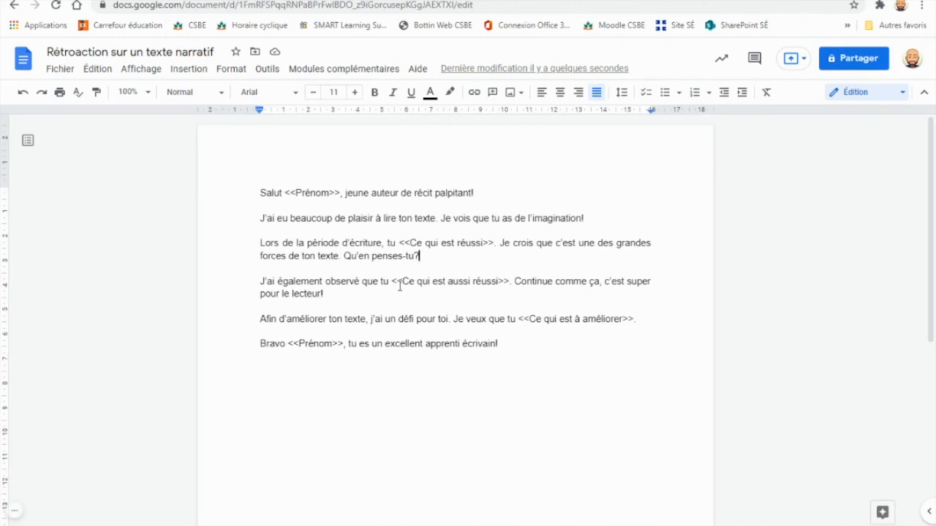
Step: Check the "Ce qui est aussi réussi" answer in the response spreadsheet, and highlight the <<Ce qui est à améliorer>> placeholder in the feedback document
left_click(430, 1)
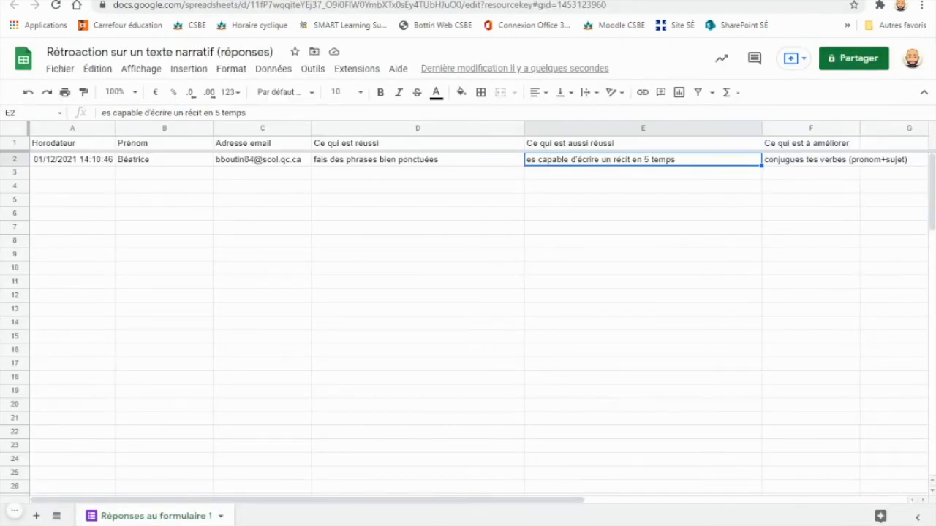
left_click(504, 1)
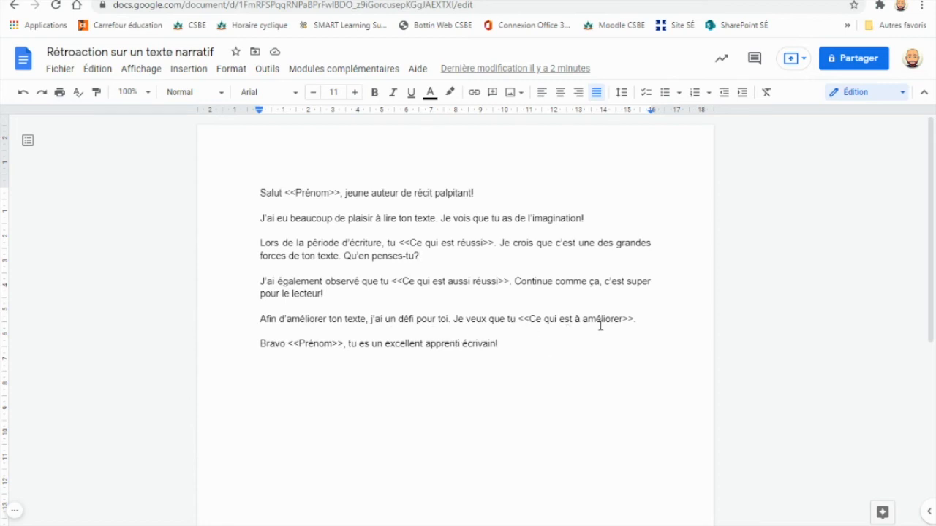
left_click_drag(523, 319, 631, 325)
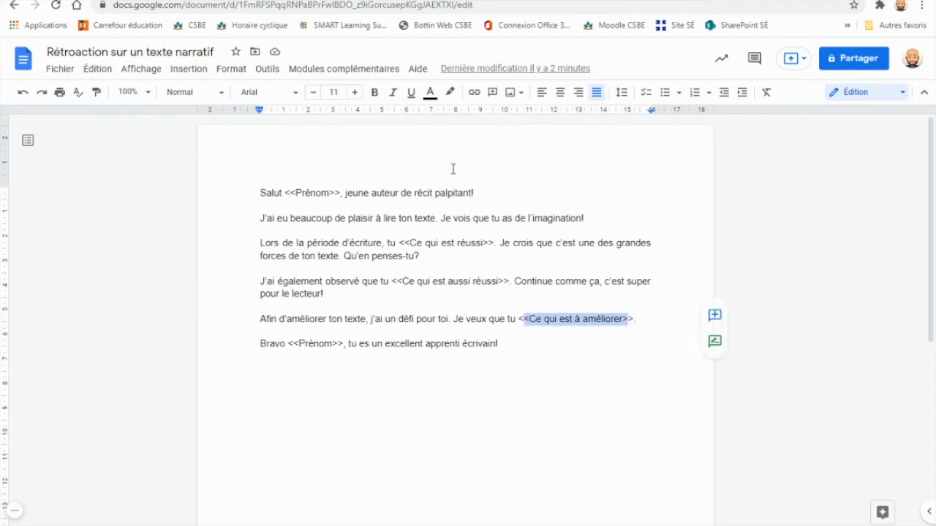
Step: Examine the answer in F2 under "Ce qui est à améliorer" in the response spreadsheet, and return to the feedback document
left_click(545, 1)
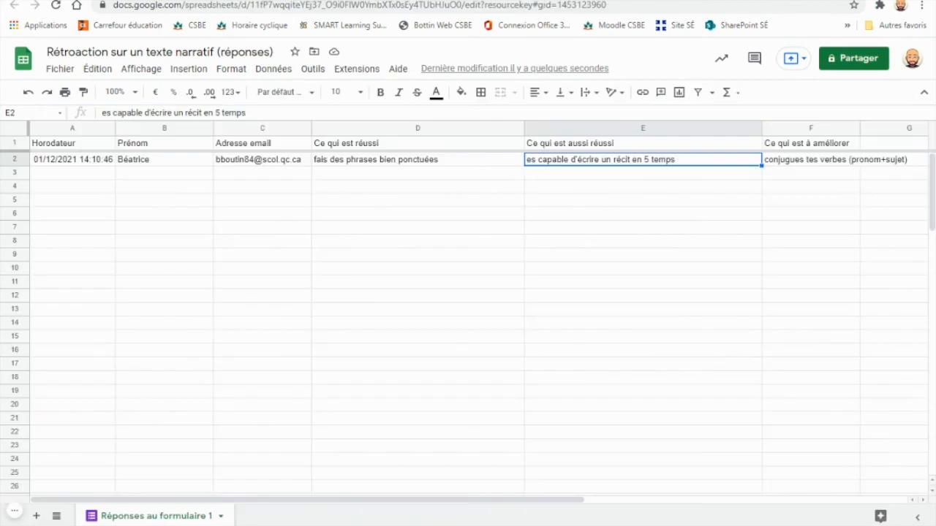
left_click(802, 162)
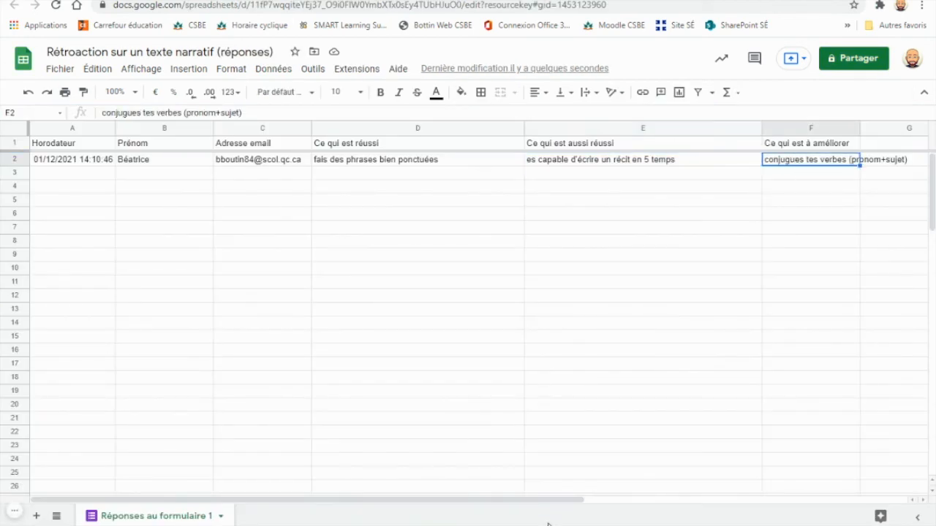
left_click_drag(554, 500, 681, 499)
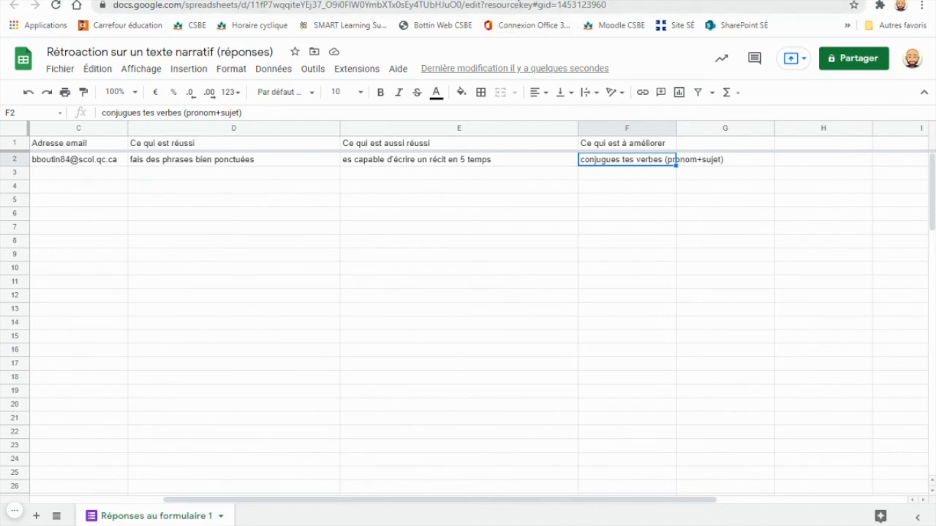
left_click(514, 1)
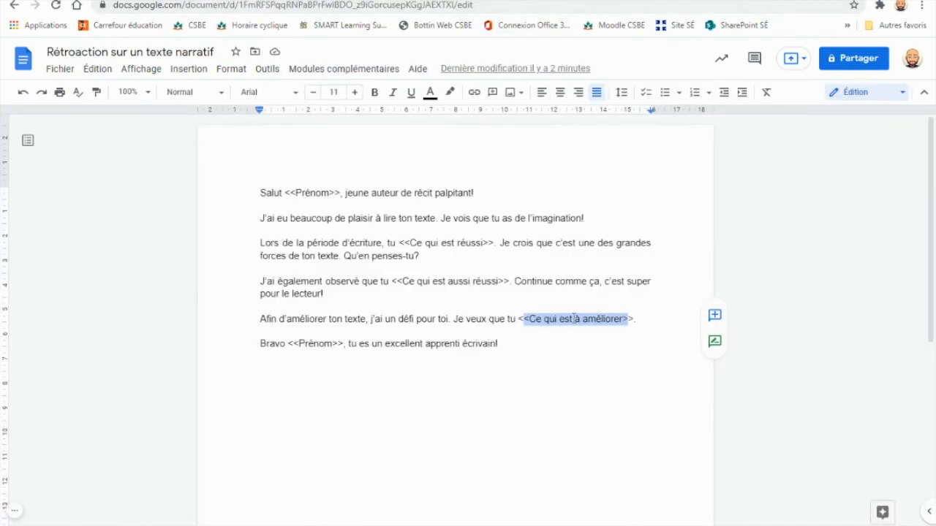
Step: Point out the closing <<Prénom>> placeholder, and review the answers in D2 and E2 of the response spreadsheet before returning to the document
left_click(314, 345)
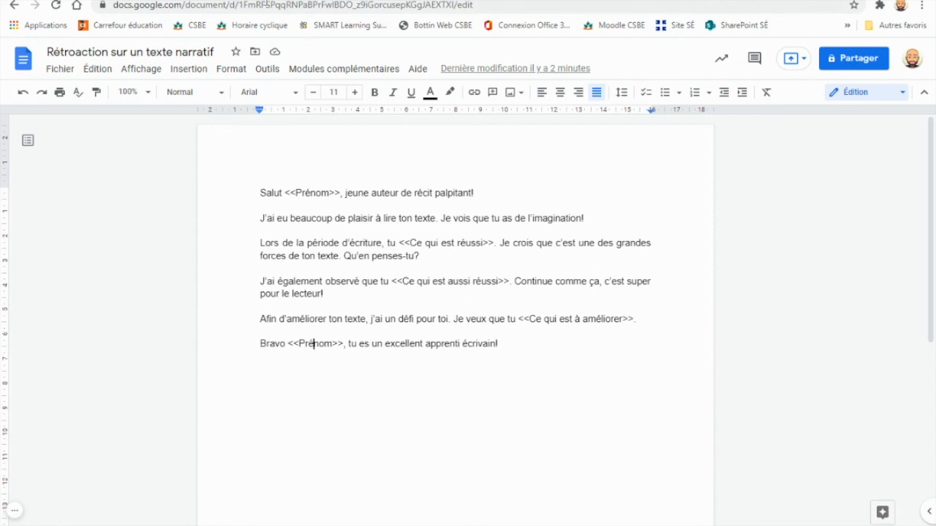
left_click(268, 0)
left_click(351, 1)
left_click(212, 160)
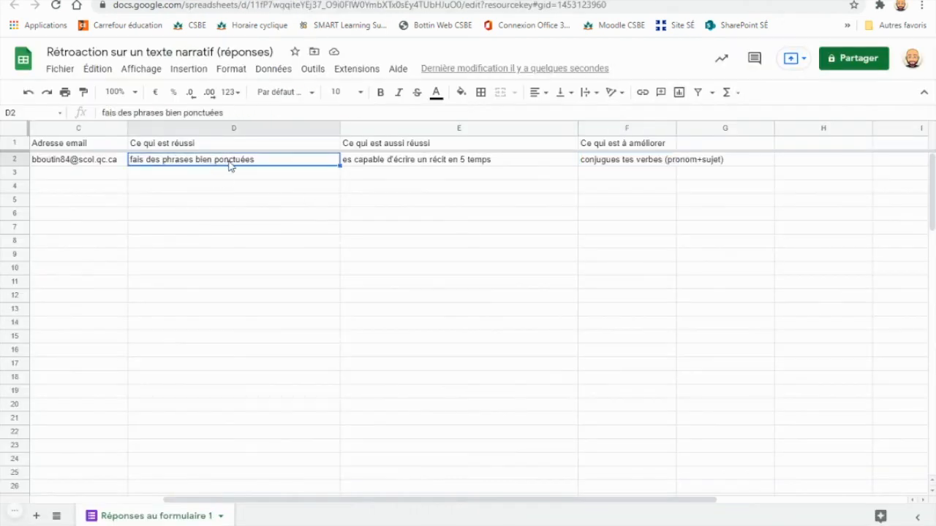
left_click(447, 163)
left_click(534, 2)
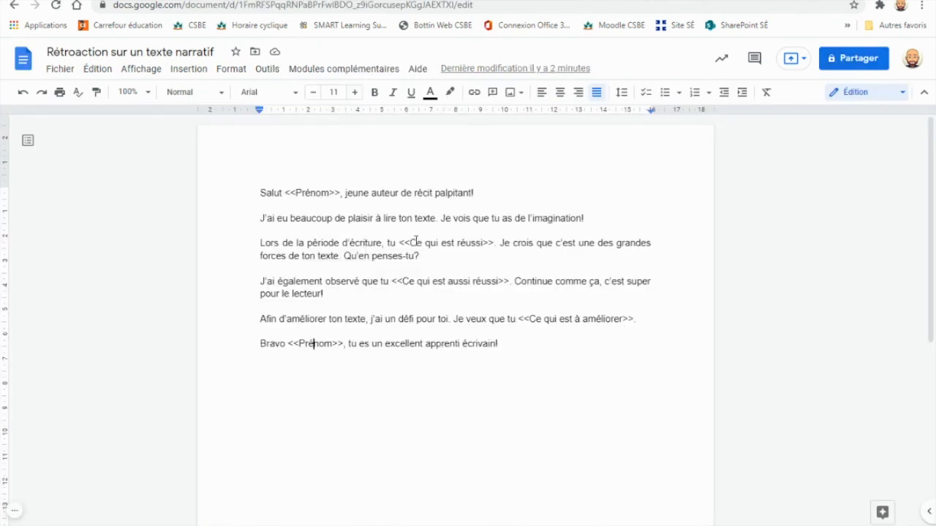
Step: Highlight the <<Ce qui est réussi>> placeholder in the document, including its double angle brackets, and select the column name inside it
left_click_drag(399, 242, 495, 243)
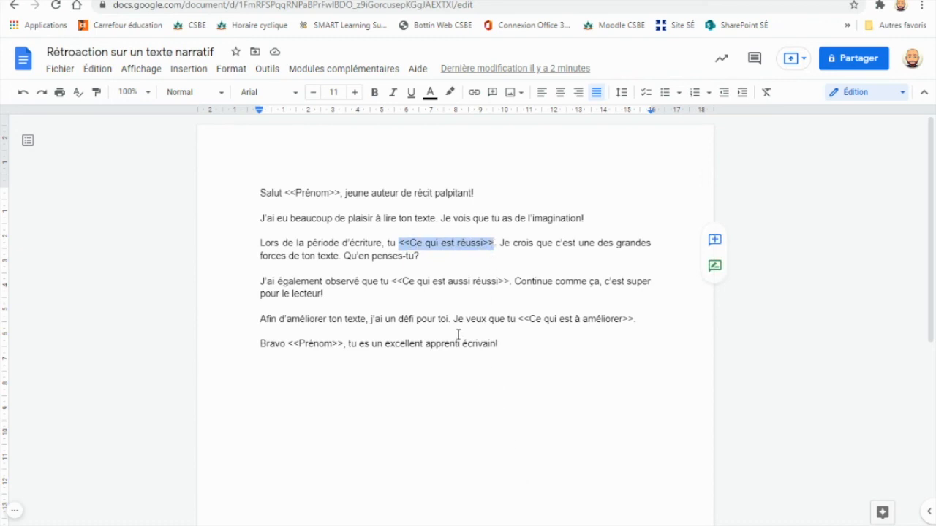
left_click(408, 242)
left_click_drag(418, 243, 474, 245)
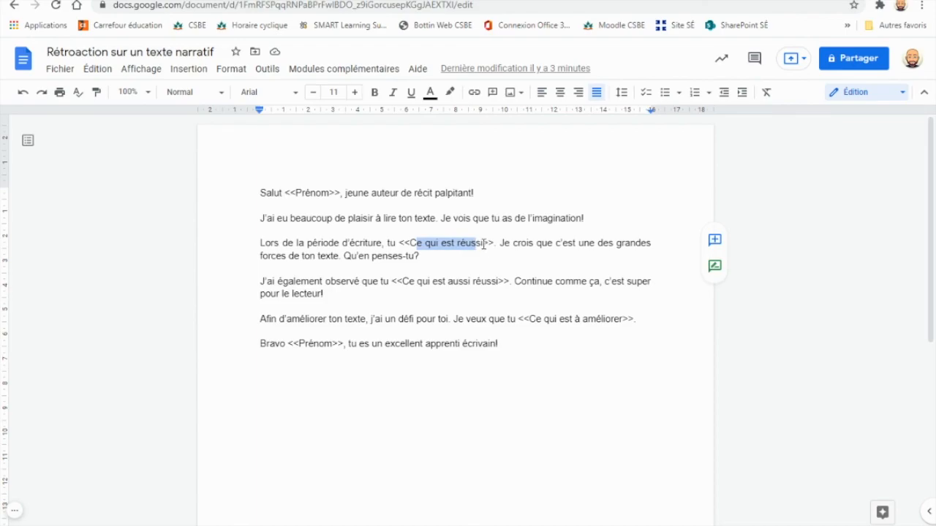